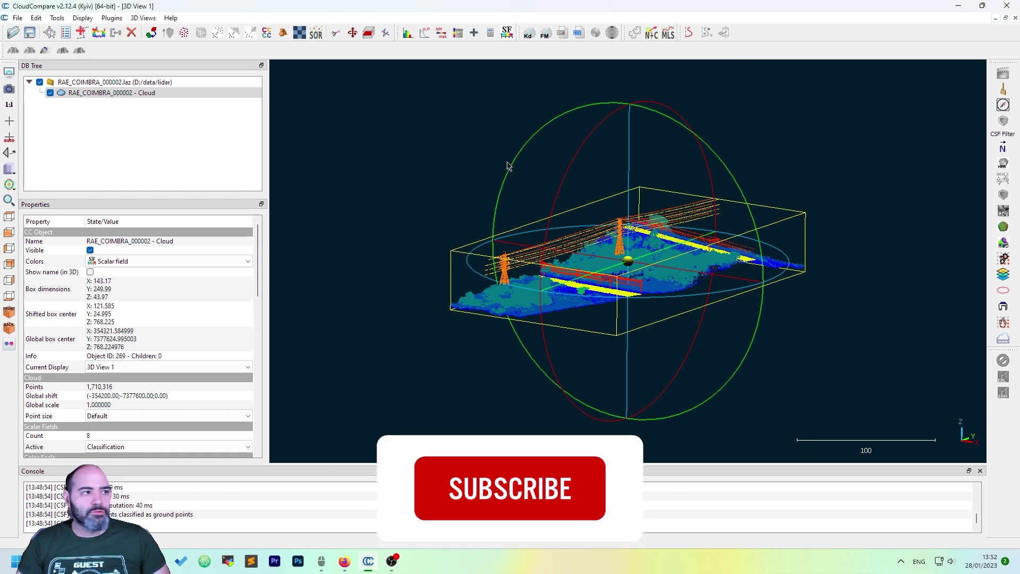
# - Select the RAE_COIMBRA_000002 cloud and choose Classification as its active scalar field
pyautogui.click(119, 93)
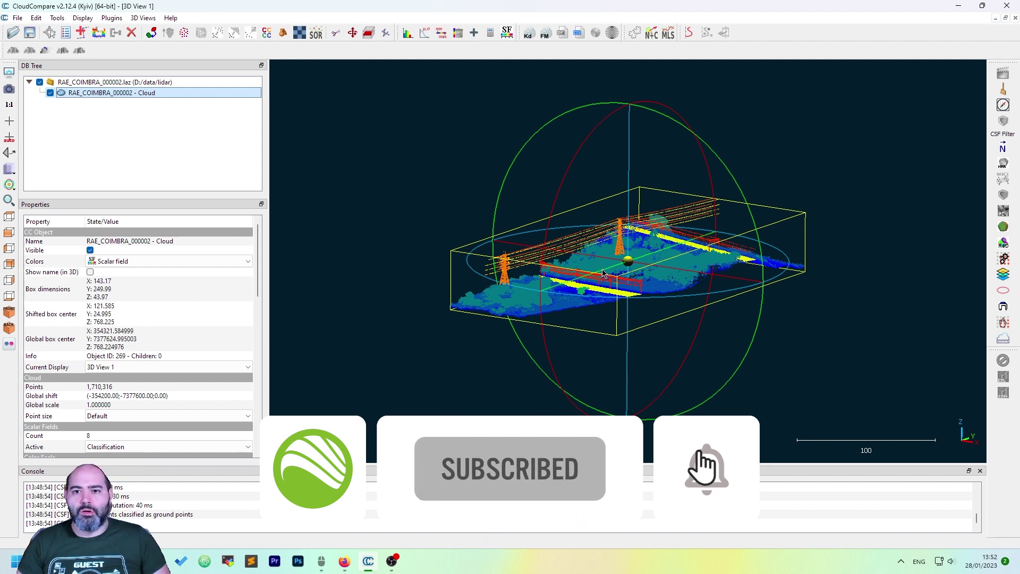
pyautogui.moveTo(818, 255); pyautogui.dragTo(404, 298)
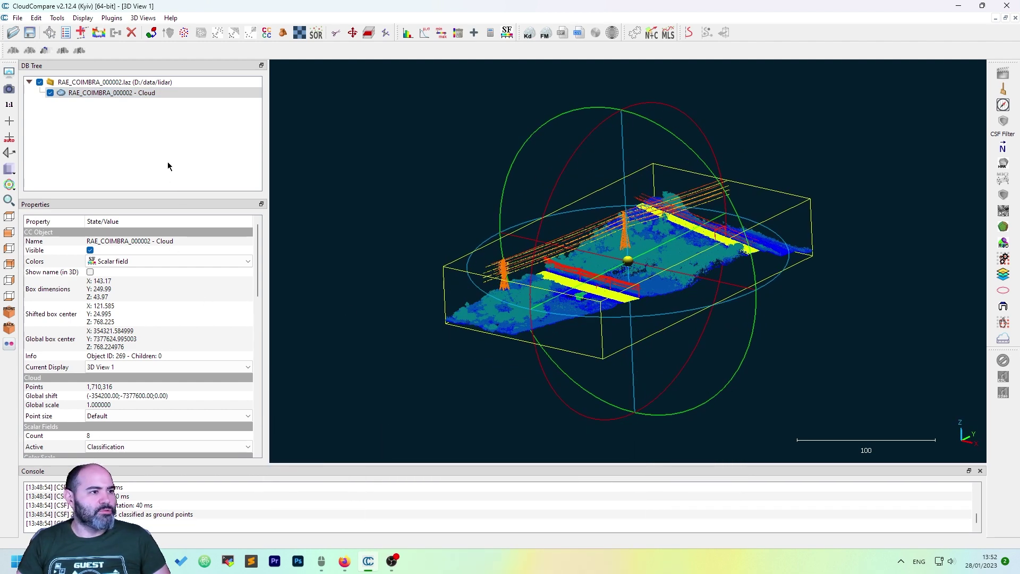
pyautogui.click(182, 94)
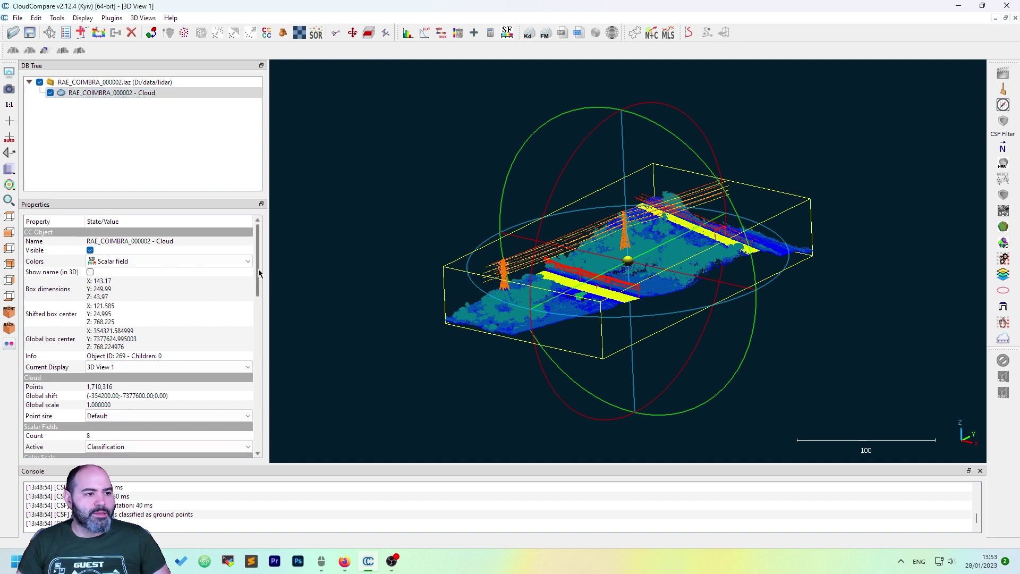
pyautogui.scroll(-5, 253, 314)
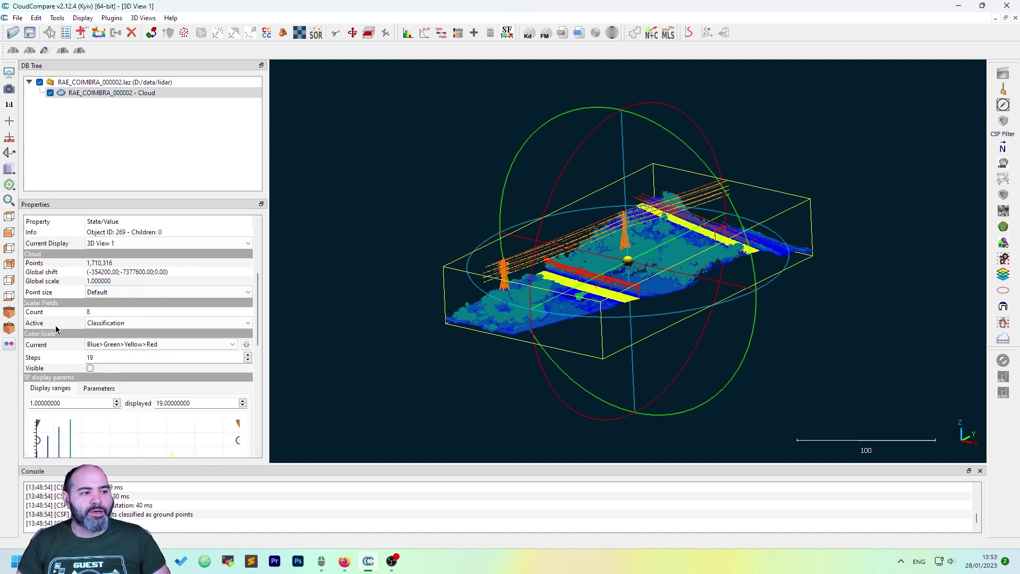
pyautogui.click(118, 324)
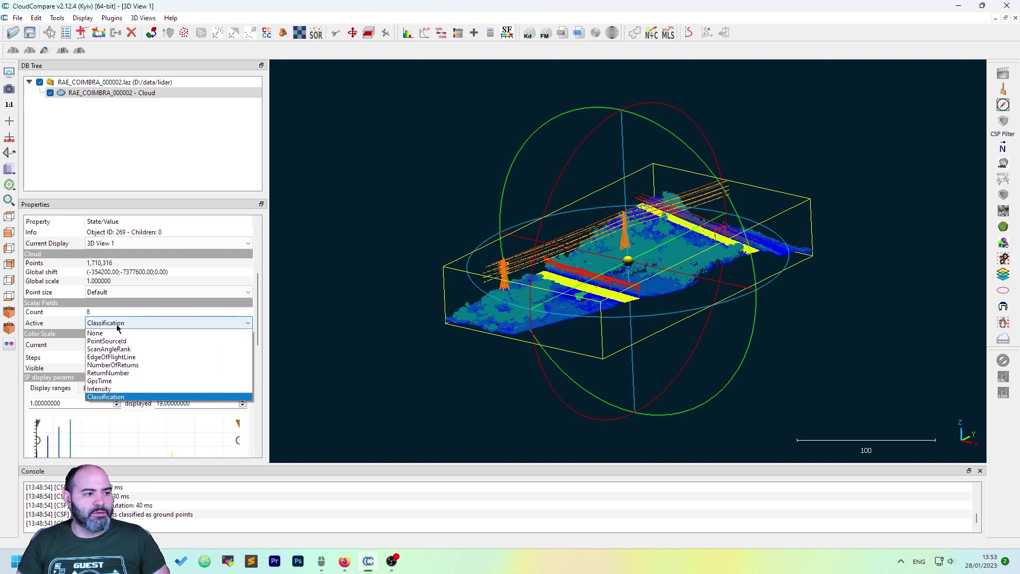
pyautogui.click(163, 398)
# - Increase the default point size of the 3D view by two increments
pyautogui.scroll(4, 604, 265)
pyautogui.moveTo(605, 265); pyautogui.dragTo(590, 154)
pyautogui.moveTo(396, 92)
pyautogui.click(382, 73)
pyautogui.click(384, 73)
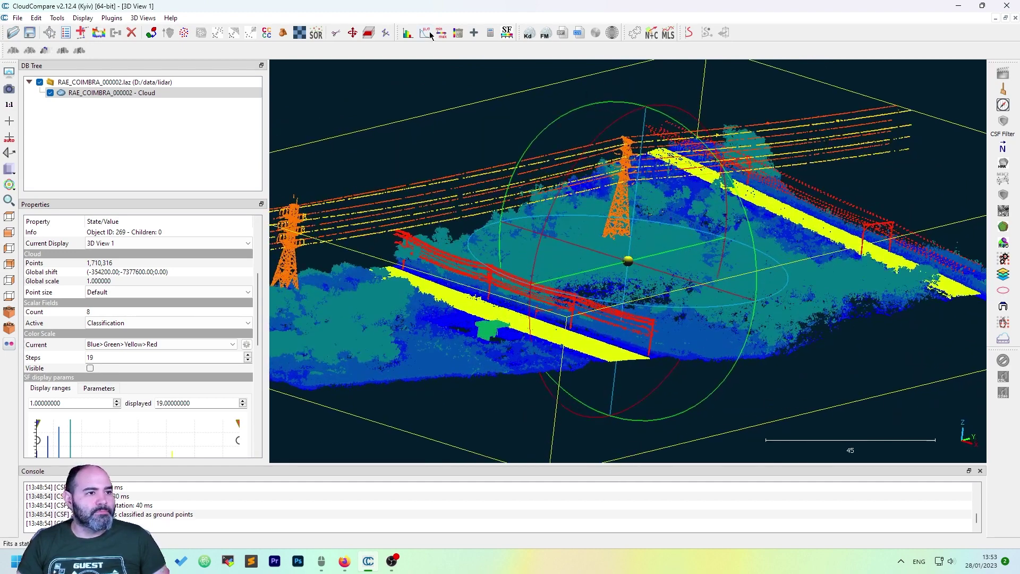
# - Use point picking to query the classification of a point on the uppermost power line wire
pyautogui.click(54, 32)
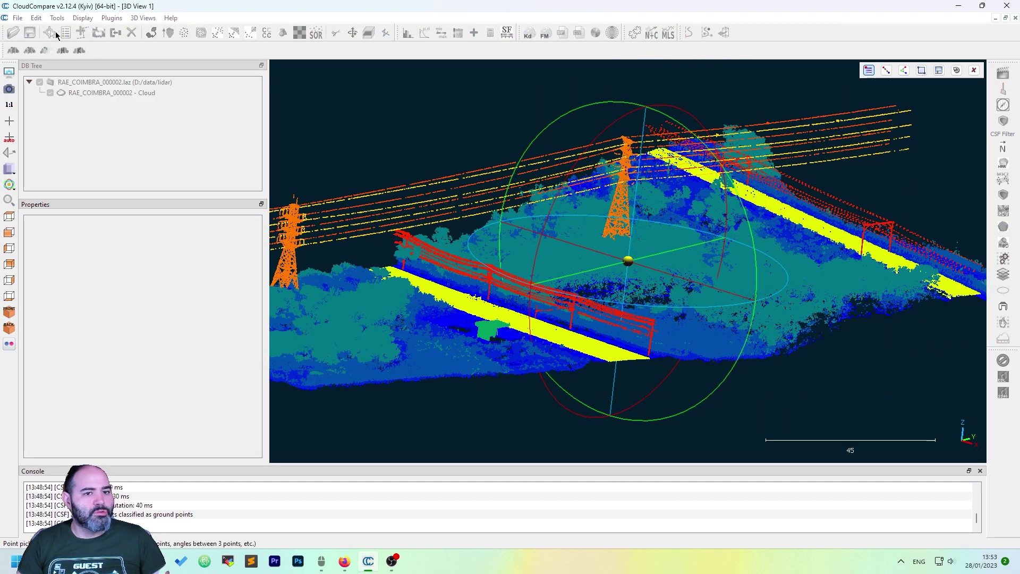
pyautogui.click(974, 70)
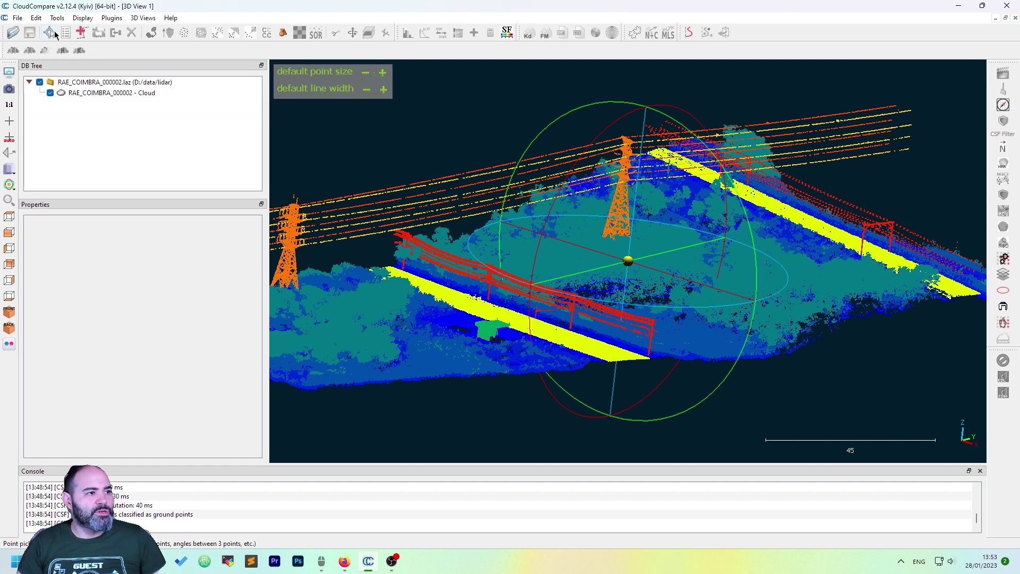
pyautogui.click(54, 32)
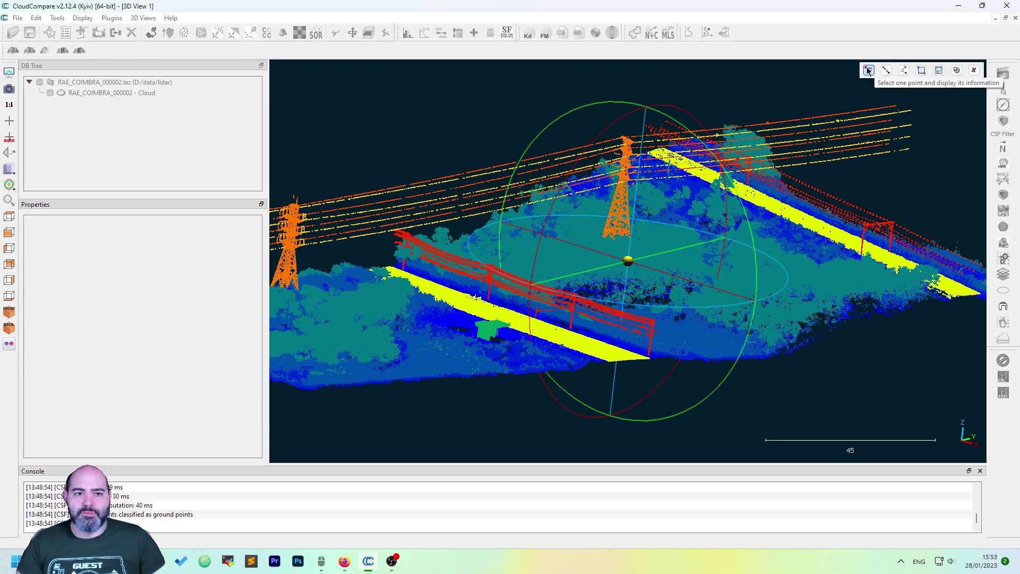
pyautogui.scroll(9, 459, 154)
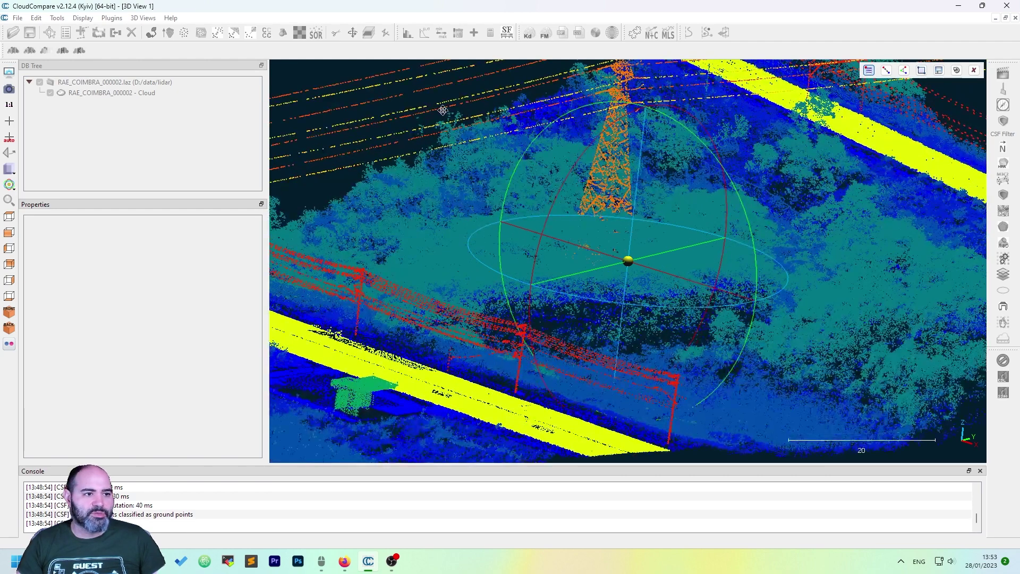
pyautogui.moveTo(443, 113); pyautogui.dragTo(640, 283, button='right')
pyautogui.click(607, 240)
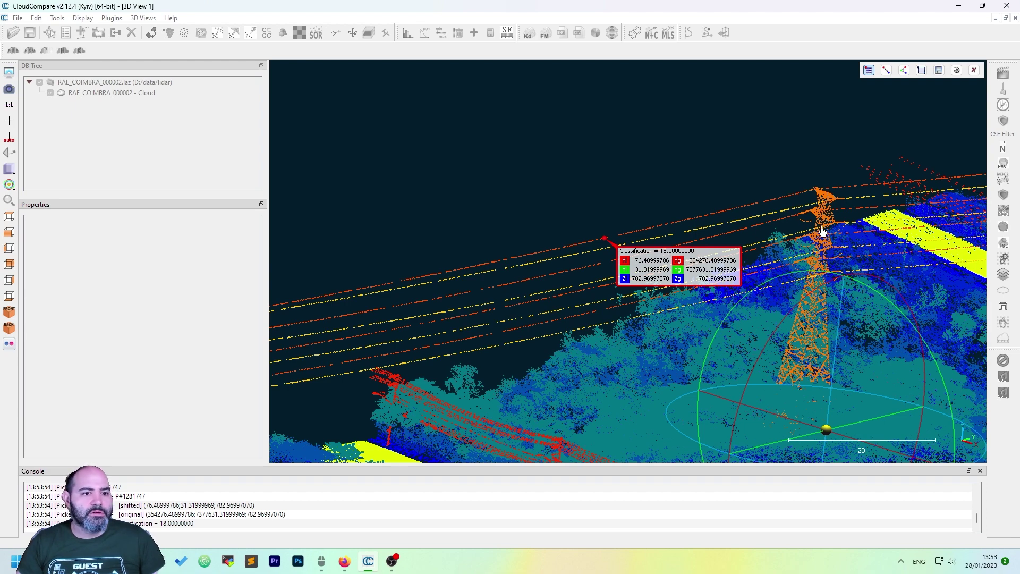
# - Query the classification of a point on the pylon and of a point on a yellow power line wire
pyautogui.moveTo(657, 241); pyautogui.dragTo(568, 297)
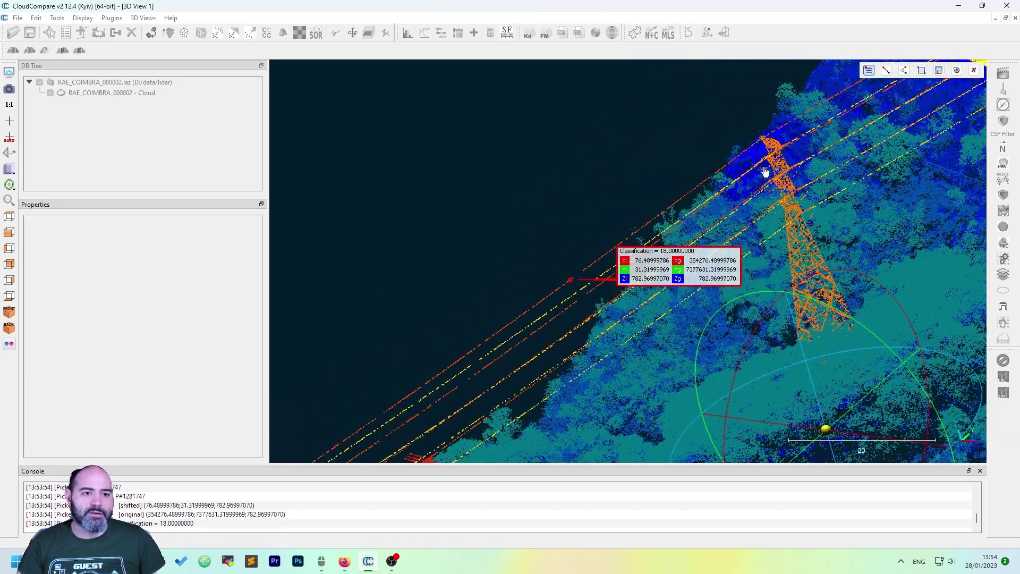
pyautogui.click(759, 169)
pyautogui.scroll(9, 665, 236)
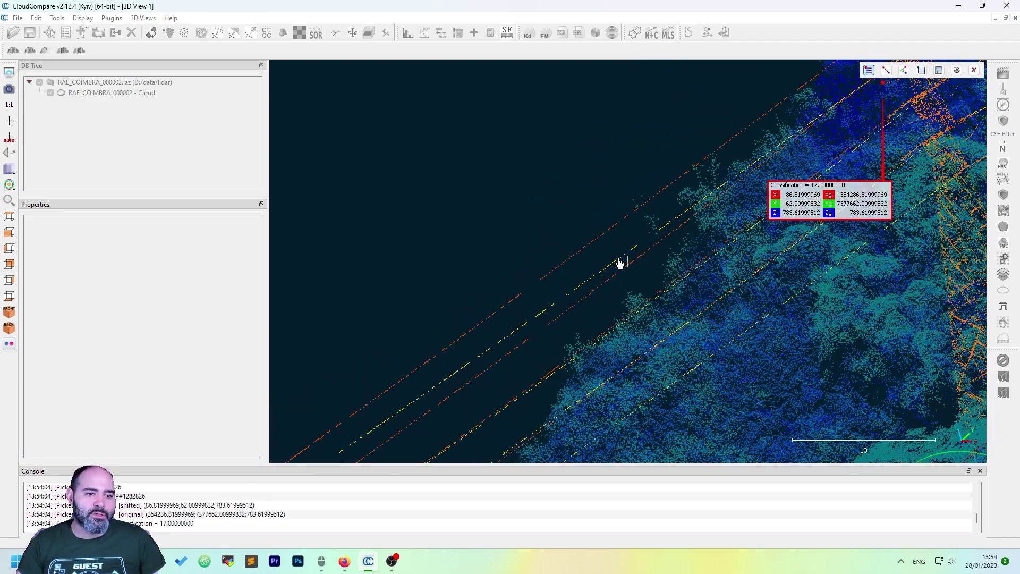
pyautogui.doubleClick(616, 268)
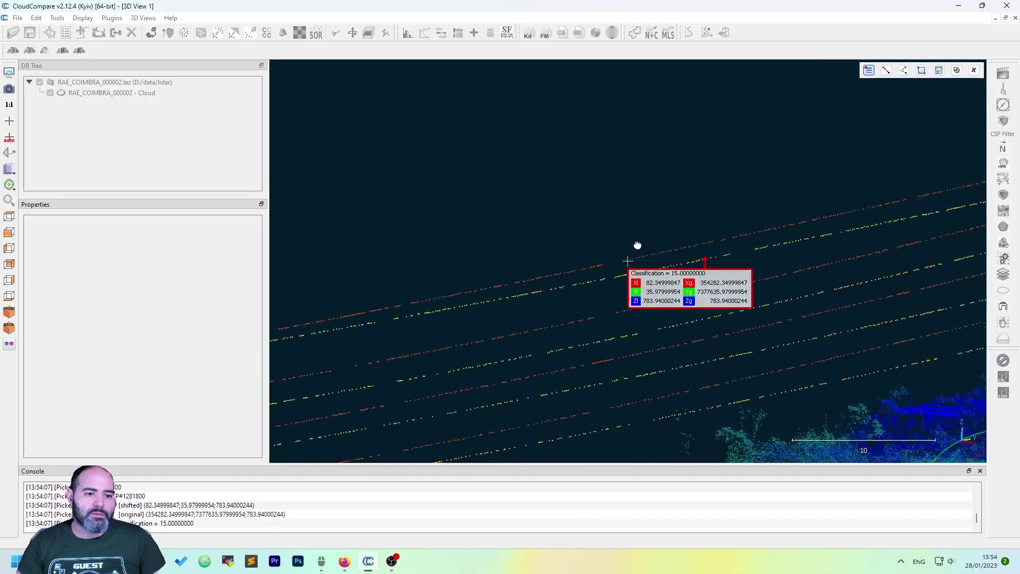
# - Query the classification of a point at the top of the pylon
pyautogui.moveTo(639, 248); pyautogui.dragTo(695, 206)
pyautogui.scroll(4, 777, 330)
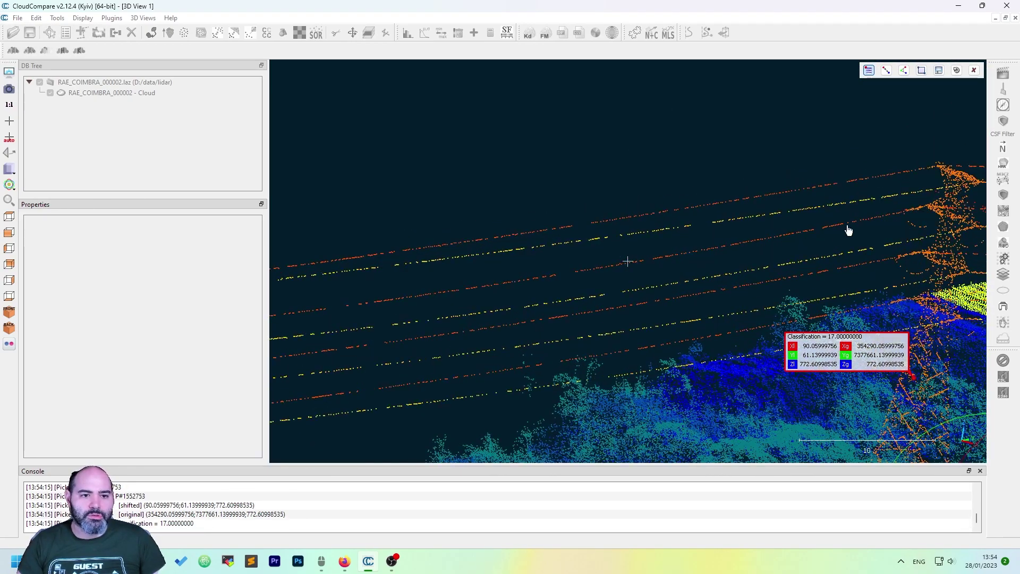
pyautogui.click(951, 179)
pyautogui.moveTo(951, 179); pyautogui.dragTo(650, 191)
pyautogui.scroll(1, 649, 191)
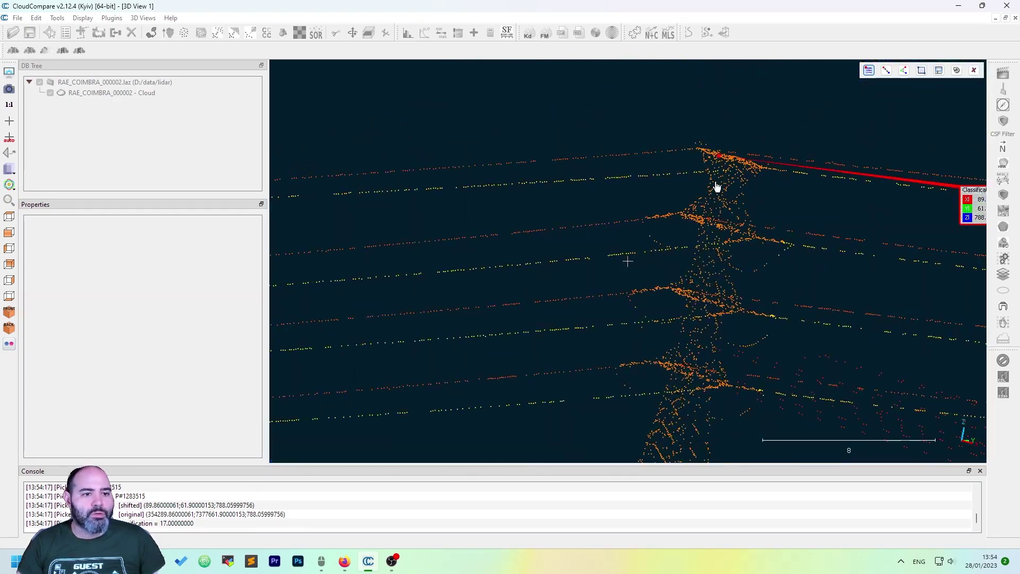
# - Query the classification of the top orange wire, the yellow wire below it and the pylon head, and close point picking
pyautogui.scroll(-3, 700, 214)
pyautogui.moveTo(700, 213); pyautogui.dragTo(646, 218)
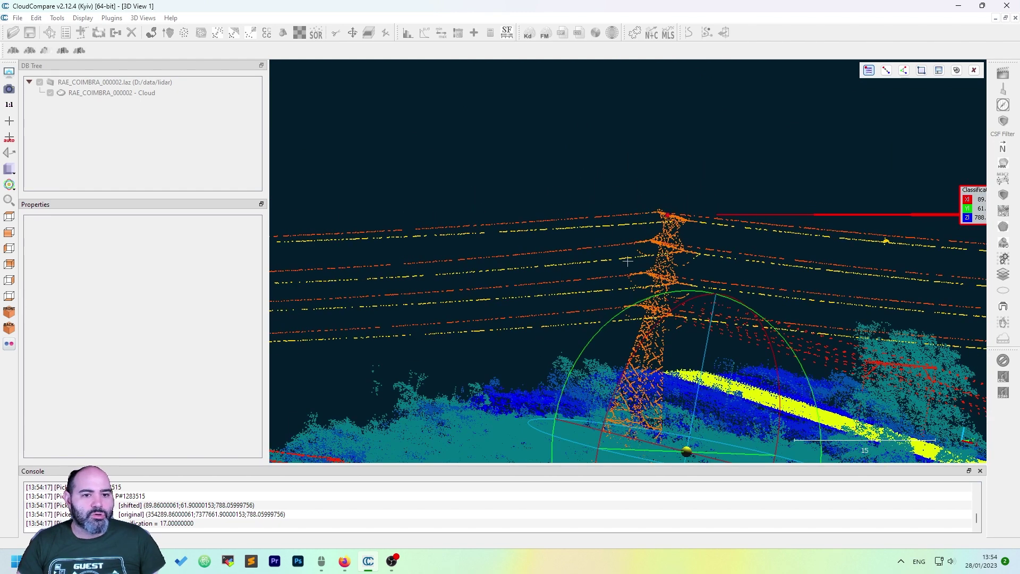
pyautogui.moveTo(988, 198); pyautogui.dragTo(721, 231)
pyautogui.scroll(2, 606, 221)
pyautogui.click(623, 185)
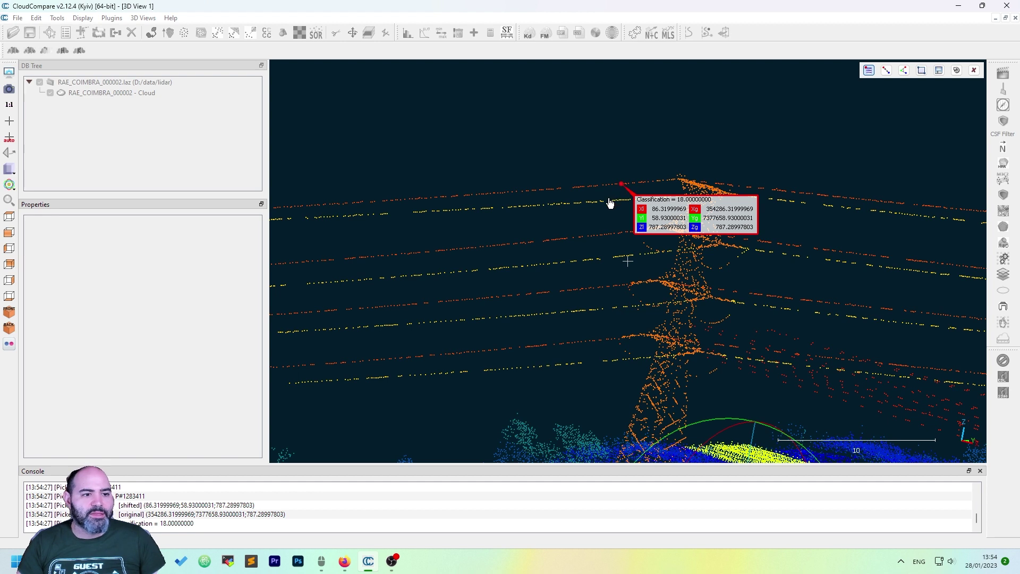
pyautogui.click(612, 203)
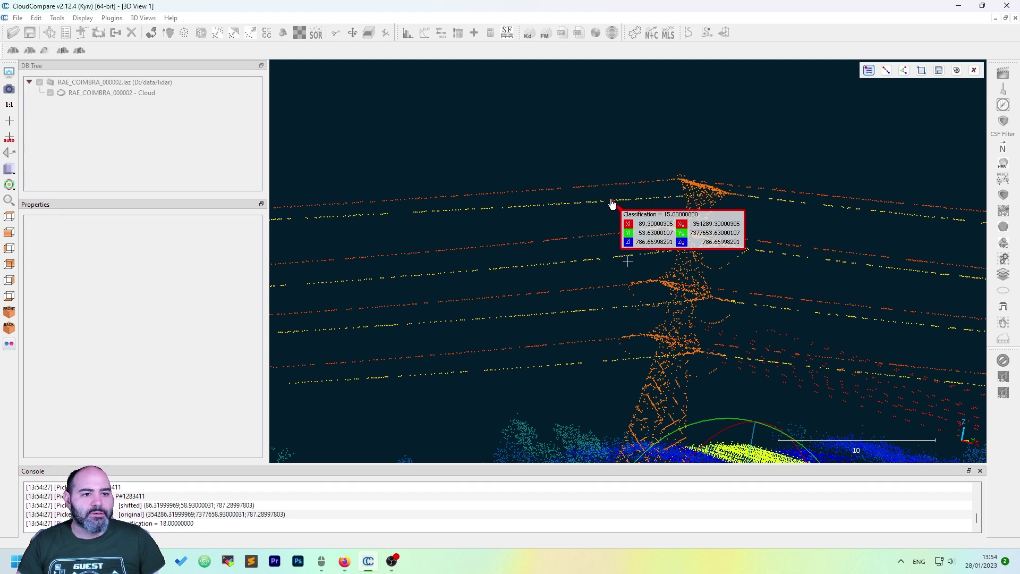
pyautogui.click(691, 191)
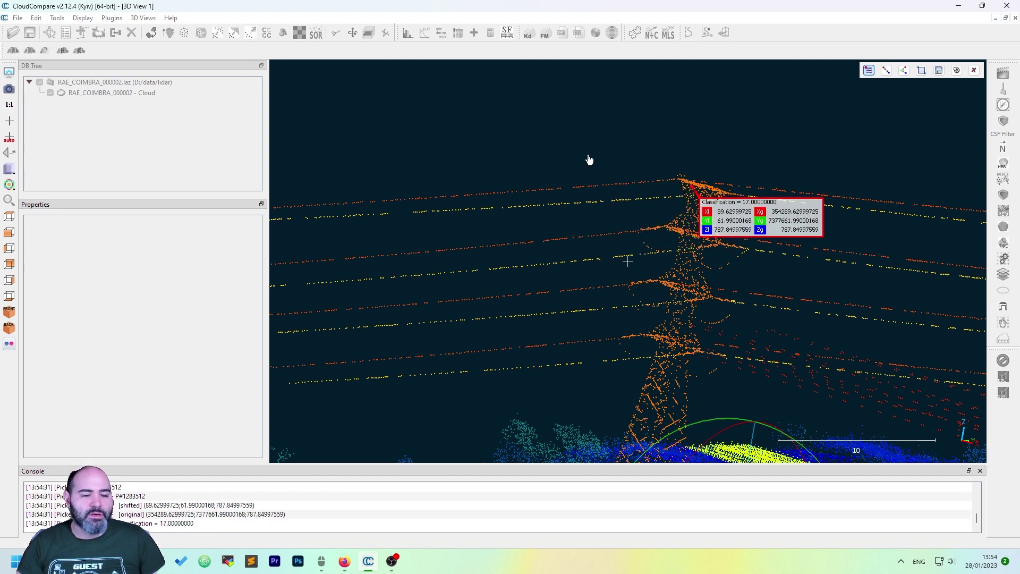
pyautogui.click(974, 70)
# - Filter the original cloud by Classification values from 15 to 18 and split it into inside and outside clouds
pyautogui.click(169, 93)
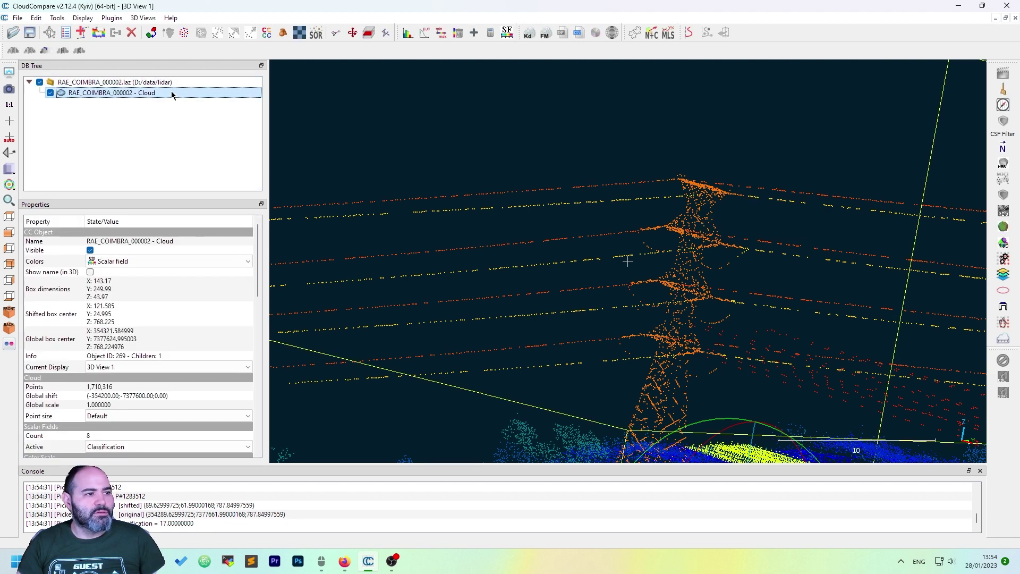
pyautogui.scroll(-12, 737, 214)
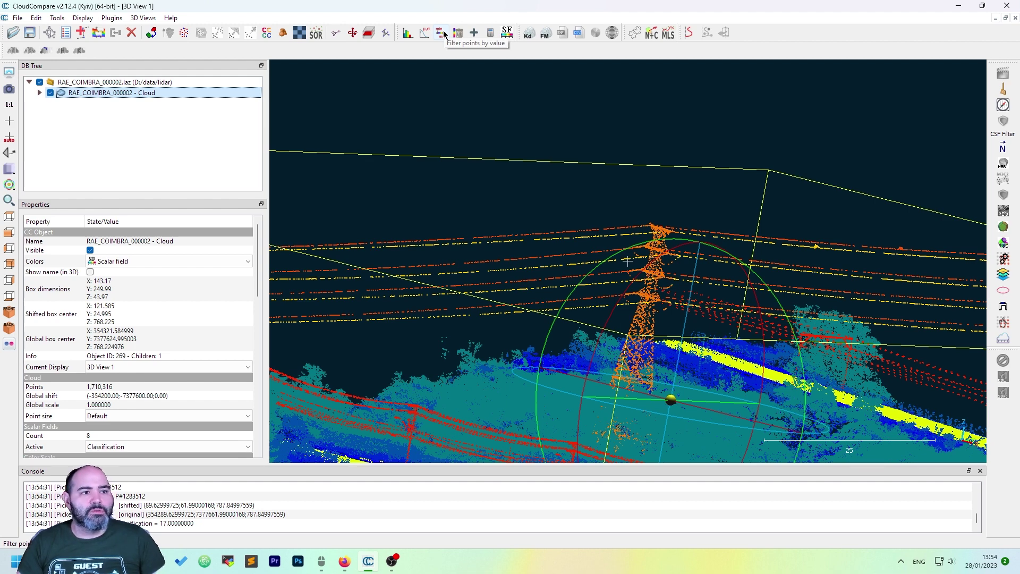
pyautogui.click(441, 33)
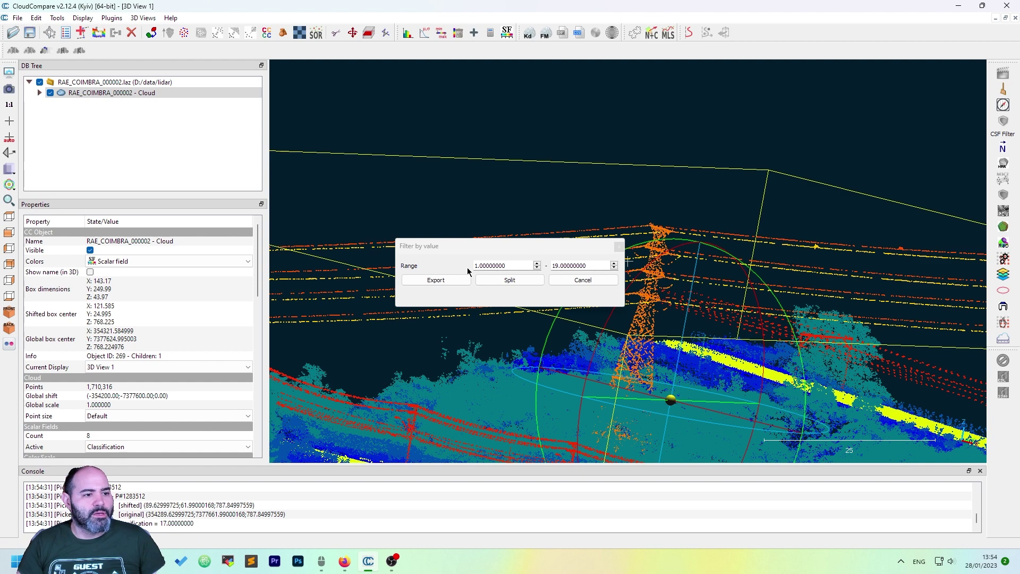
pyautogui.moveTo(508, 245); pyautogui.dragTo(494, 221)
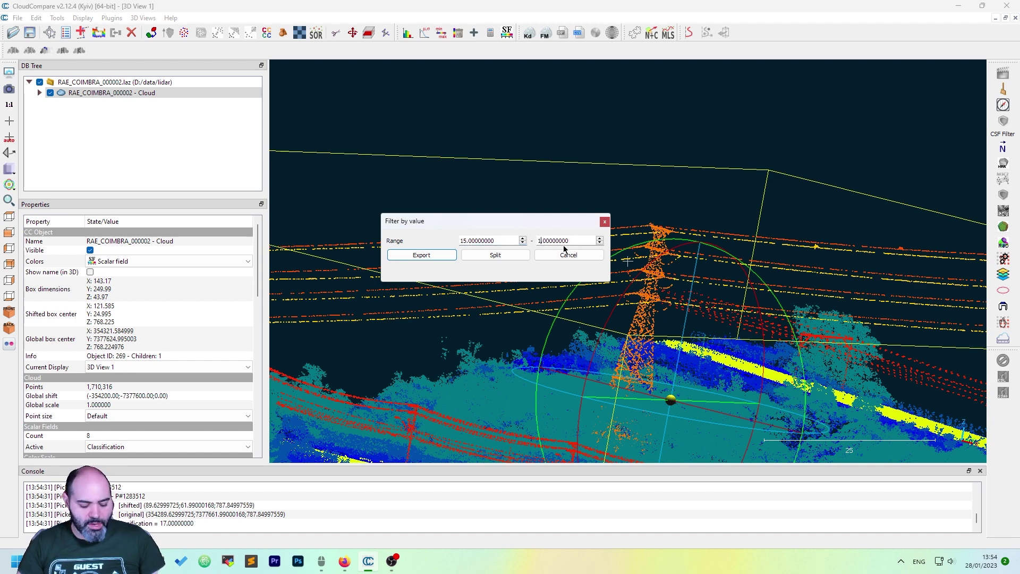
pyautogui.write('8')
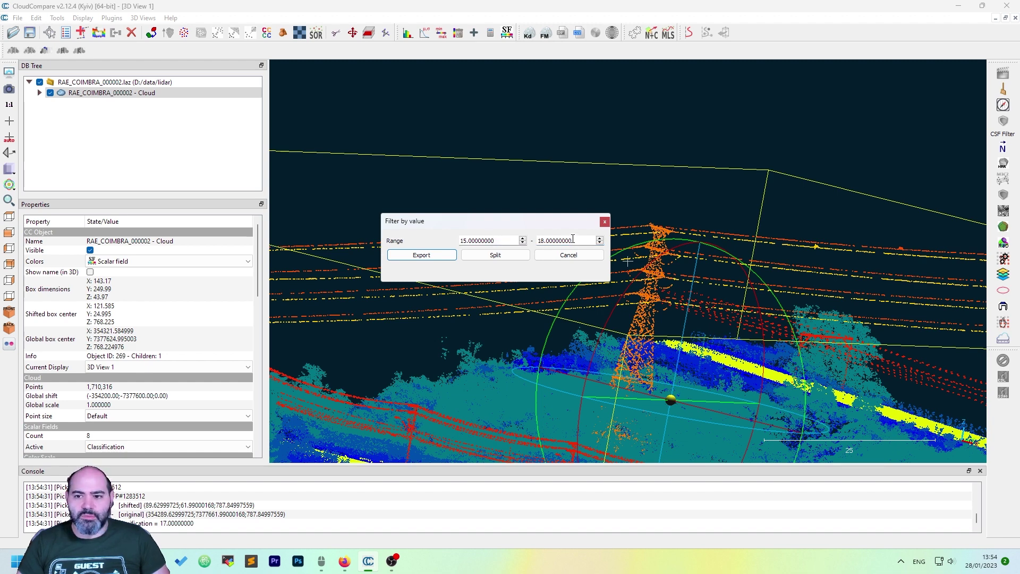
pyautogui.click(492, 239)
pyautogui.moveTo(532, 214); pyautogui.dragTo(534, 207)
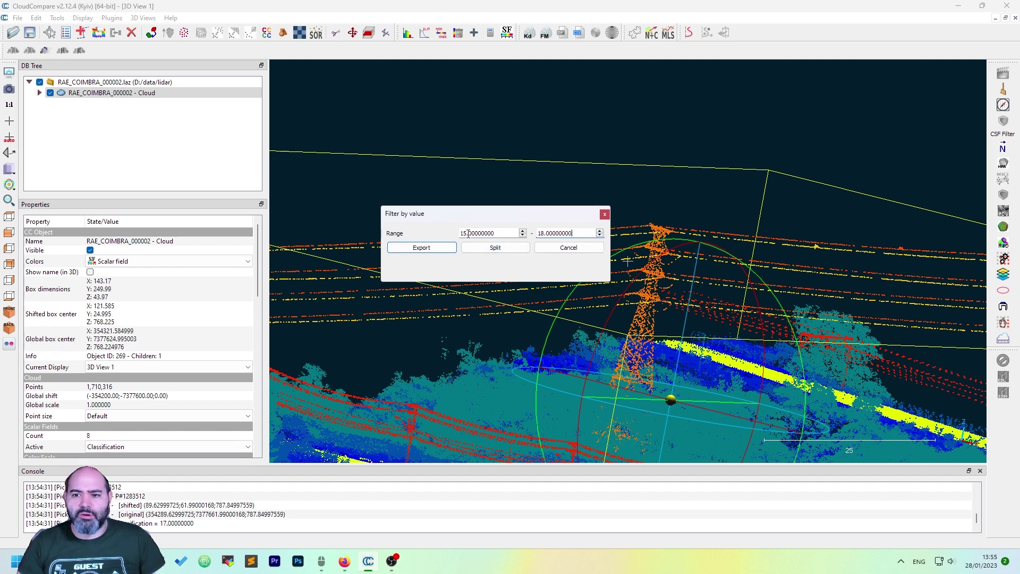
pyautogui.click(493, 249)
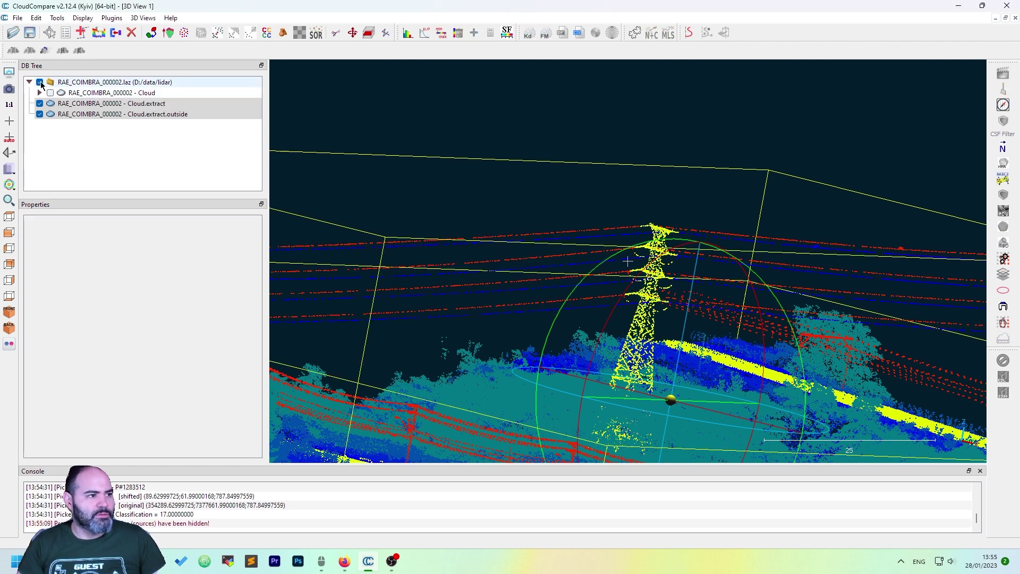
# - Hide the Cloud.extract.outside cloud and examine the extracted pylons and wires on their own
pyautogui.click(40, 113)
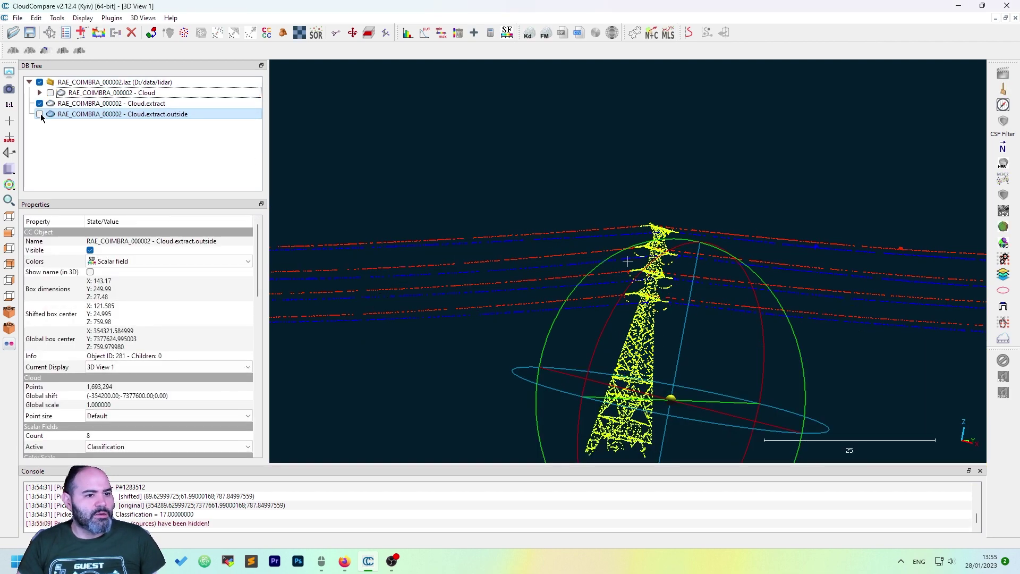
pyautogui.moveTo(536, 372); pyautogui.dragTo(542, 317)
pyautogui.scroll(8, 577, 306)
pyautogui.scroll(-20, 578, 294)
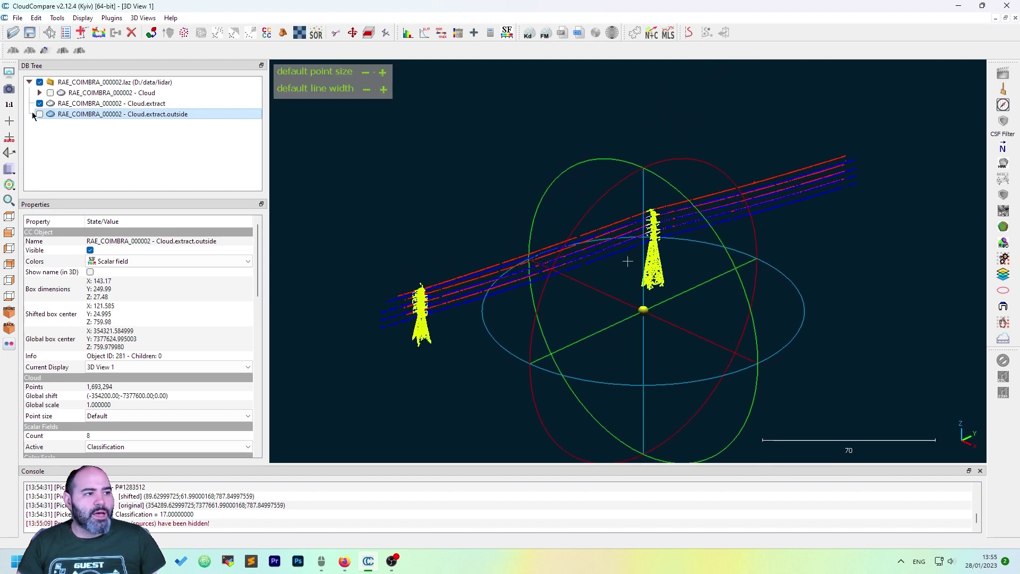
# - Show the original and outside clouds again and delete the two clouds produced by the split
pyautogui.click(40, 114)
pyautogui.click(41, 103)
pyautogui.click(40, 103)
pyautogui.click(50, 93)
pyautogui.click(106, 104)
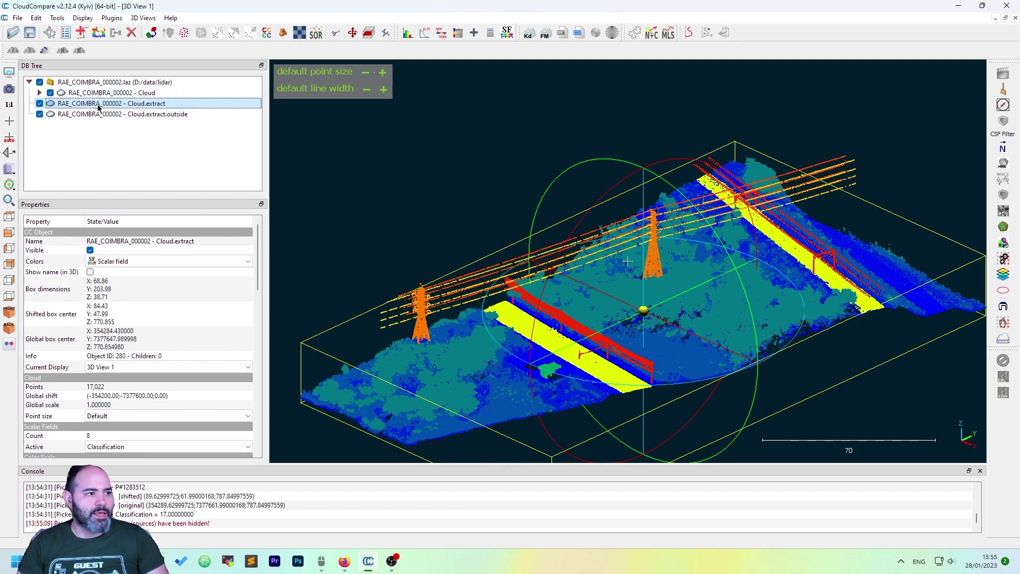
pyautogui.press('Delete')
# - Select the original cloud and query the classification of a point on the pylon head with point picking
pyautogui.click(144, 93)
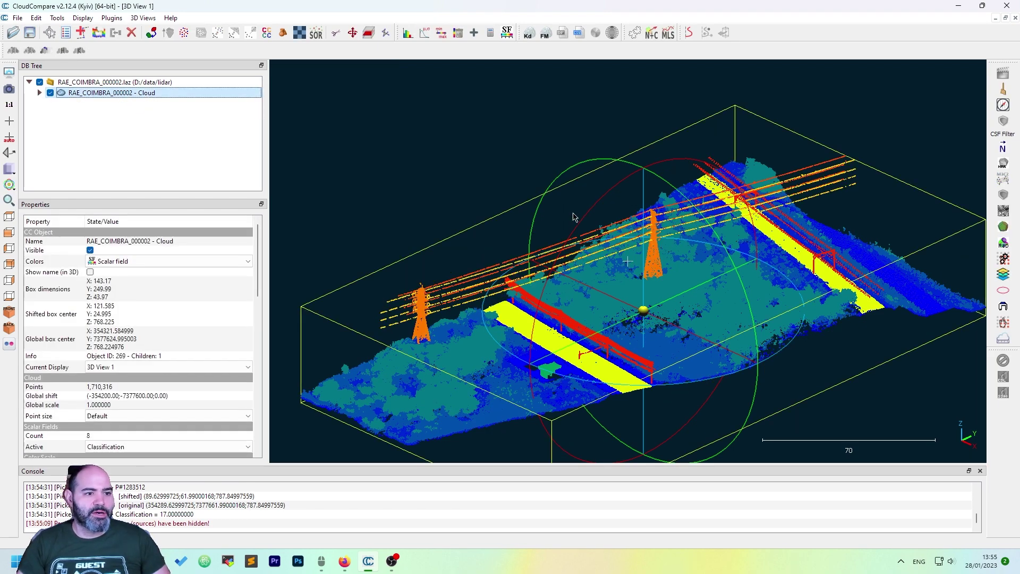
pyautogui.scroll(3, 594, 226)
pyautogui.scroll(5, 594, 226)
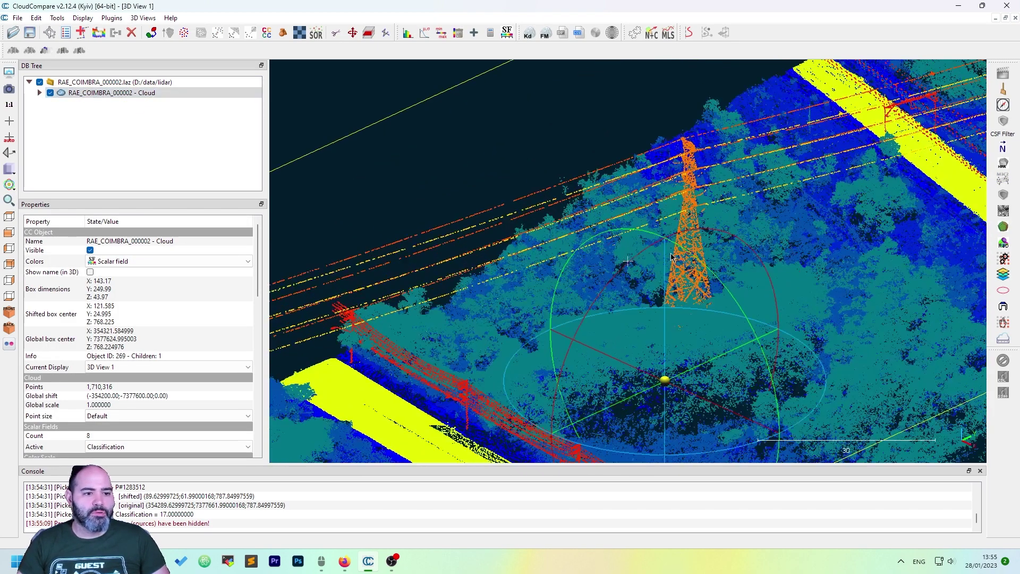
pyautogui.moveTo(712, 228); pyautogui.dragTo(706, 192)
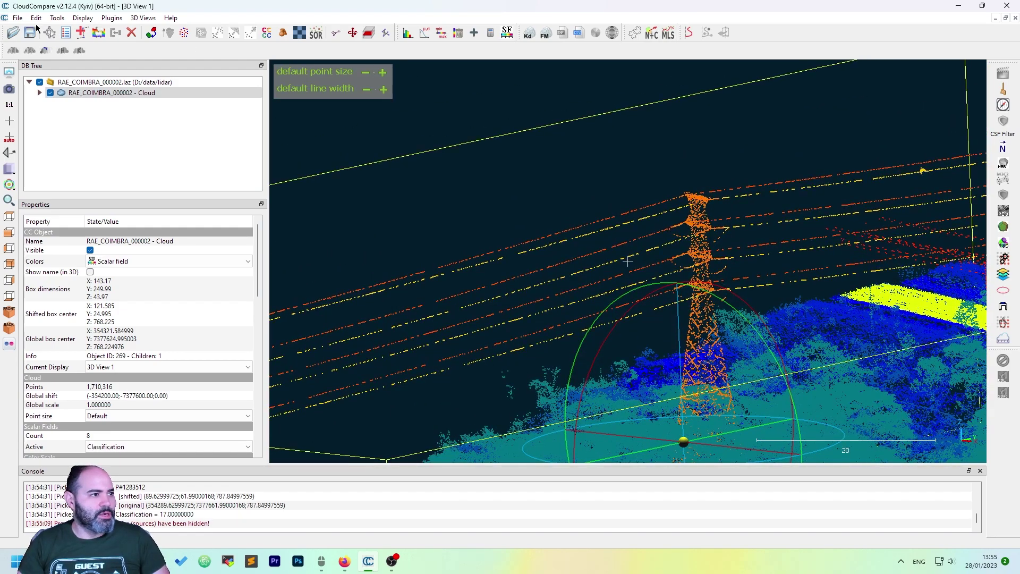
pyautogui.click(336, 33)
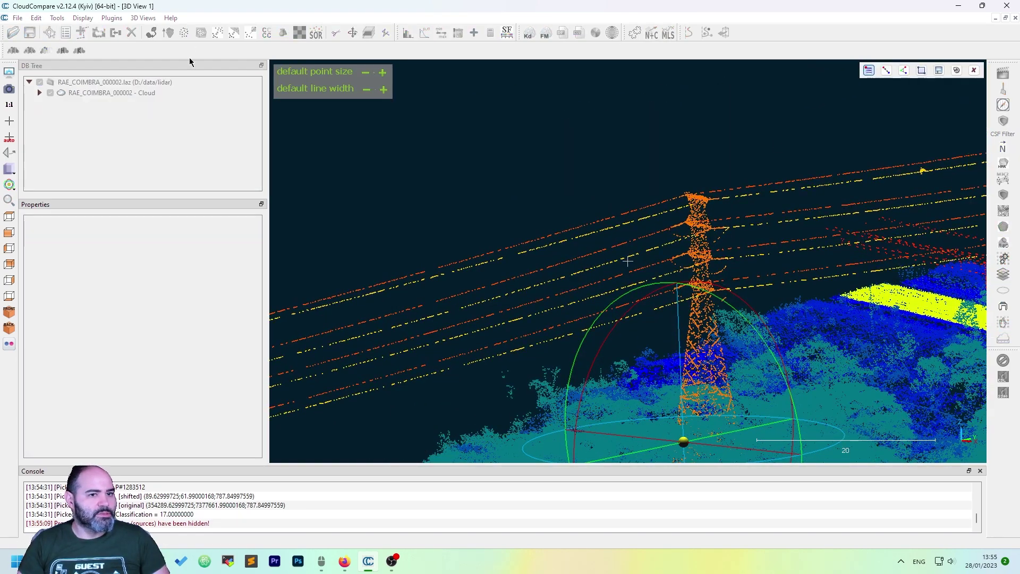
pyautogui.keyDown('shift'); pyautogui.click(700, 202); pyautogui.keyUp('shift')
# - Query the classification of a point on the yellow strip below the power lines
pyautogui.moveTo(790, 193); pyautogui.dragTo(792, 377)
pyautogui.moveTo(652, 333)
pyautogui.mouseDown()
pyautogui.moveTo(665, 307)
pyautogui.moveTo(653, 319)
pyautogui.mouseUp()
pyautogui.keyDown('shift'); pyautogui.click(512, 355); pyautogui.keyUp('shift')
pyautogui.scroll(4, 513, 355)
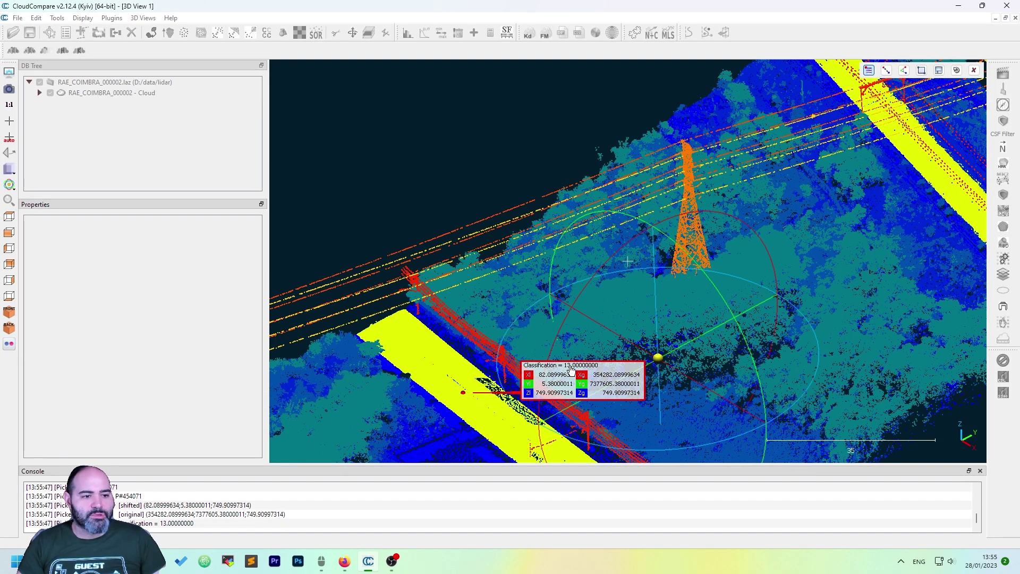
# - Query the classification of a point near the top of the orange pylon
pyautogui.keyDown('shift'); pyautogui.click(686, 151); pyautogui.keyUp('shift')
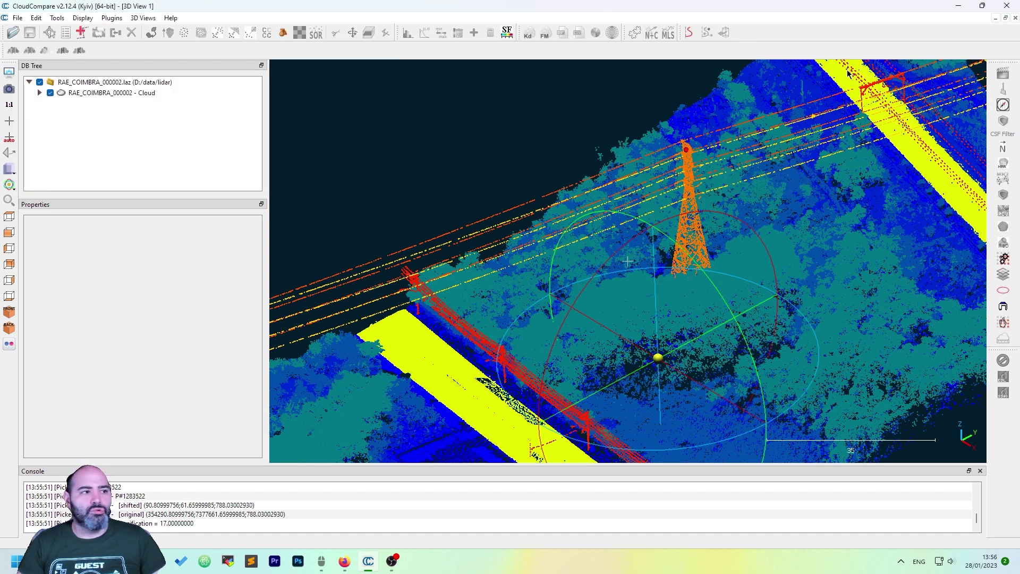
pyautogui.click(145, 94)
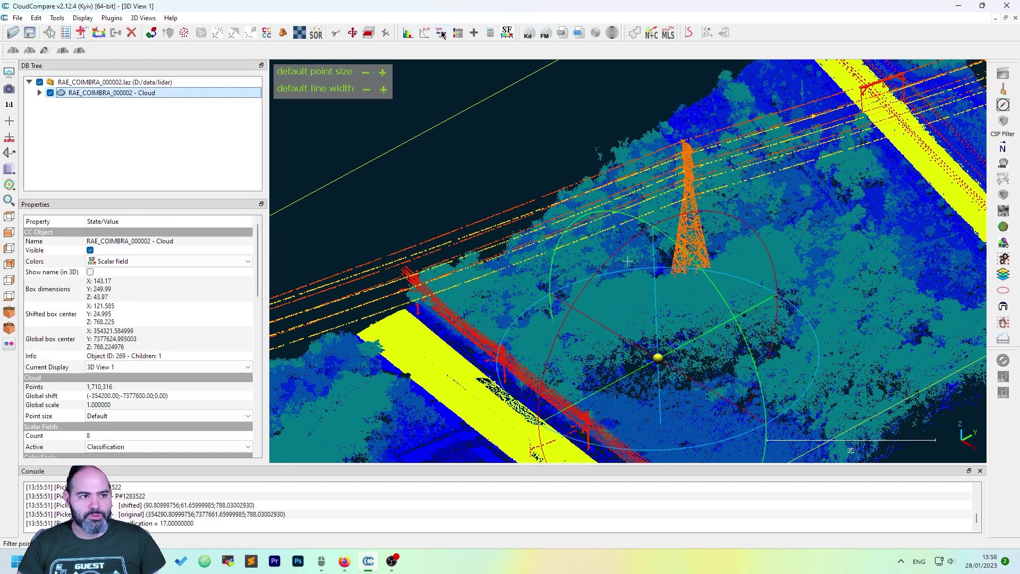
pyautogui.click(441, 34)
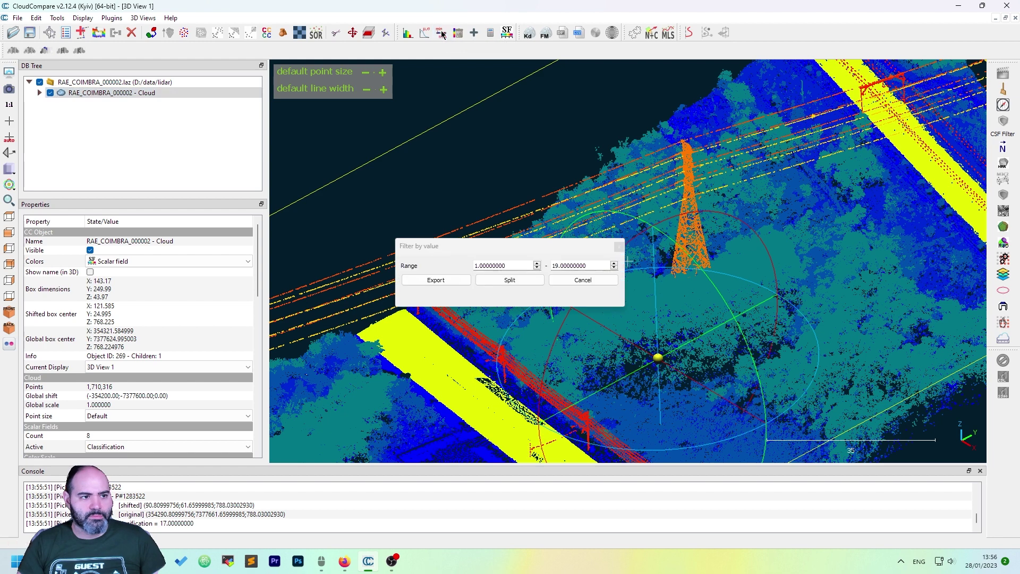
pyautogui.doubleClick(474, 265)
pyautogui.write('5')
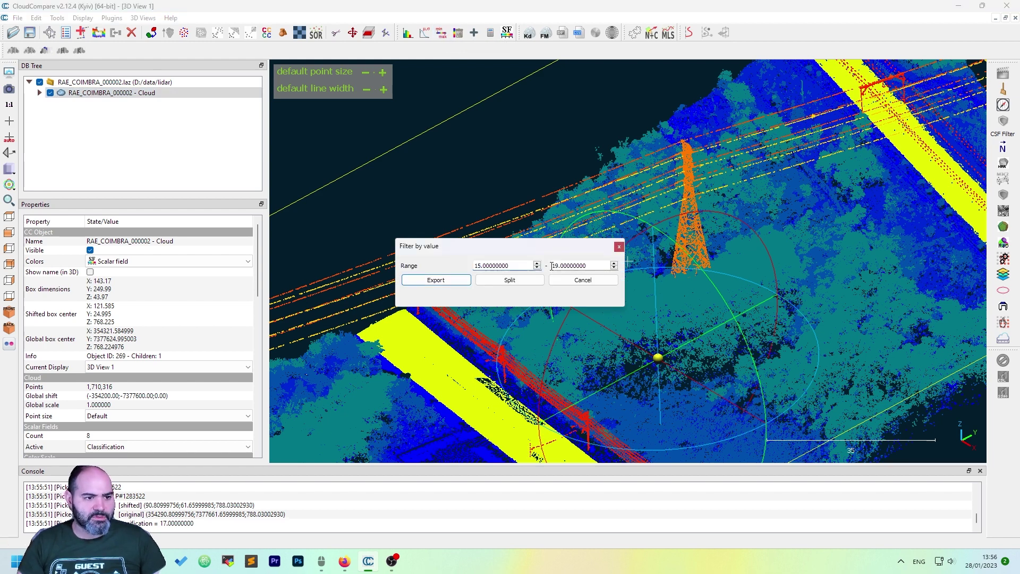
pyautogui.click(619, 247)
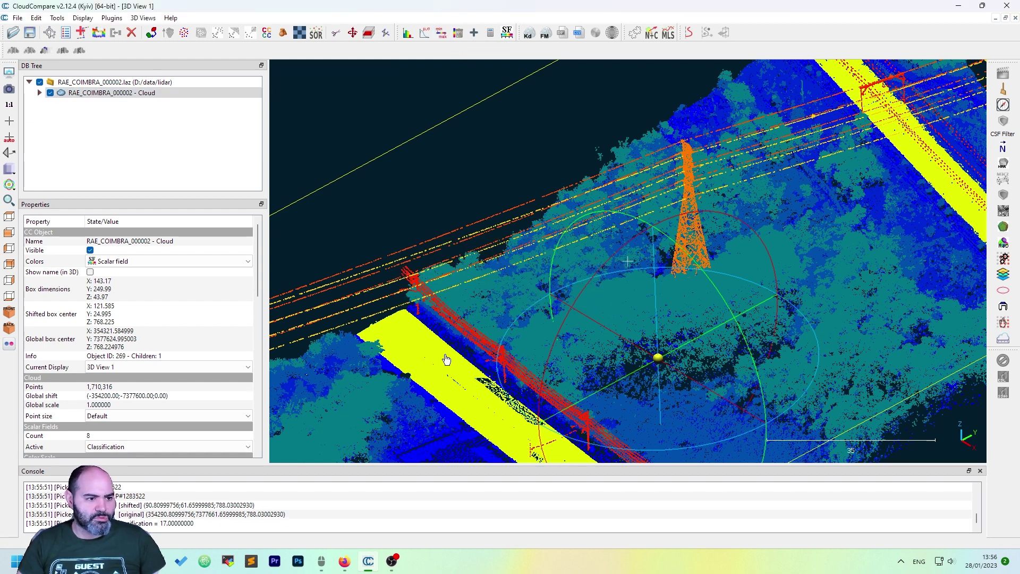
# - Query the classification of a point on the lower yellow strip again with point picking, and close the picking tool
pyautogui.click(65, 35)
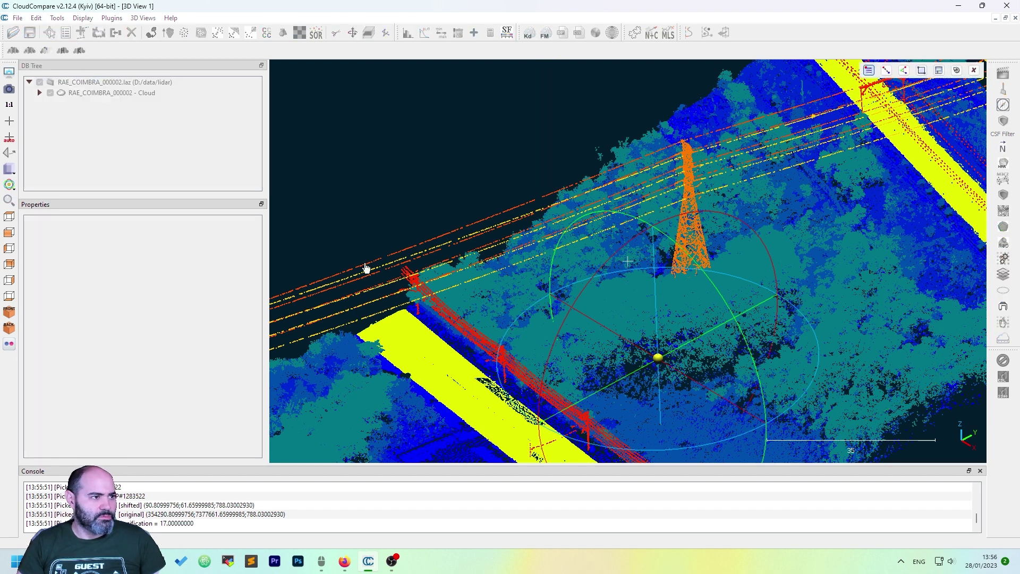
pyautogui.click(451, 383)
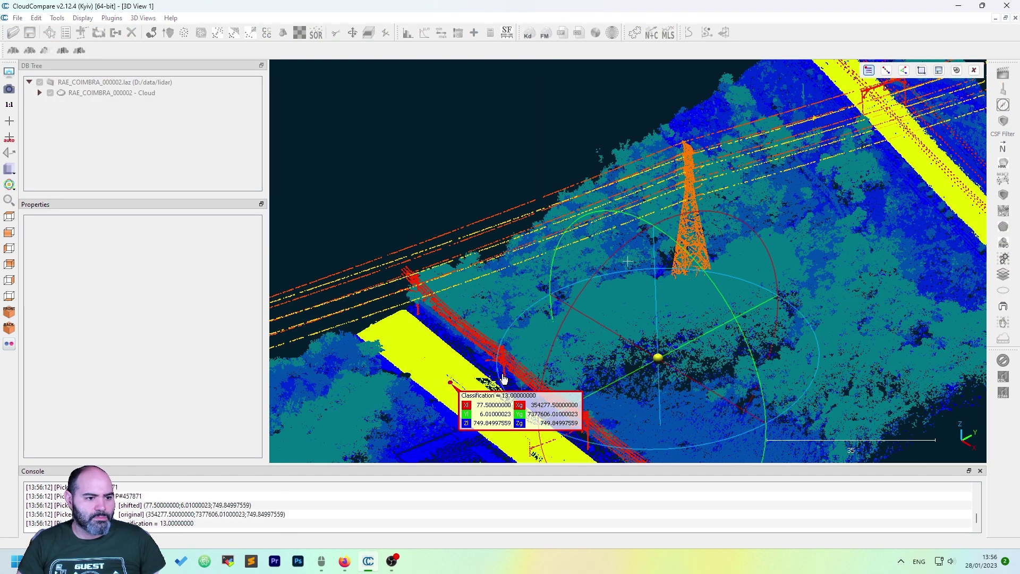
pyautogui.click(974, 70)
# - Split the original cloud by classification value using the range 13 to 13
pyautogui.click(160, 94)
pyautogui.click(447, 34)
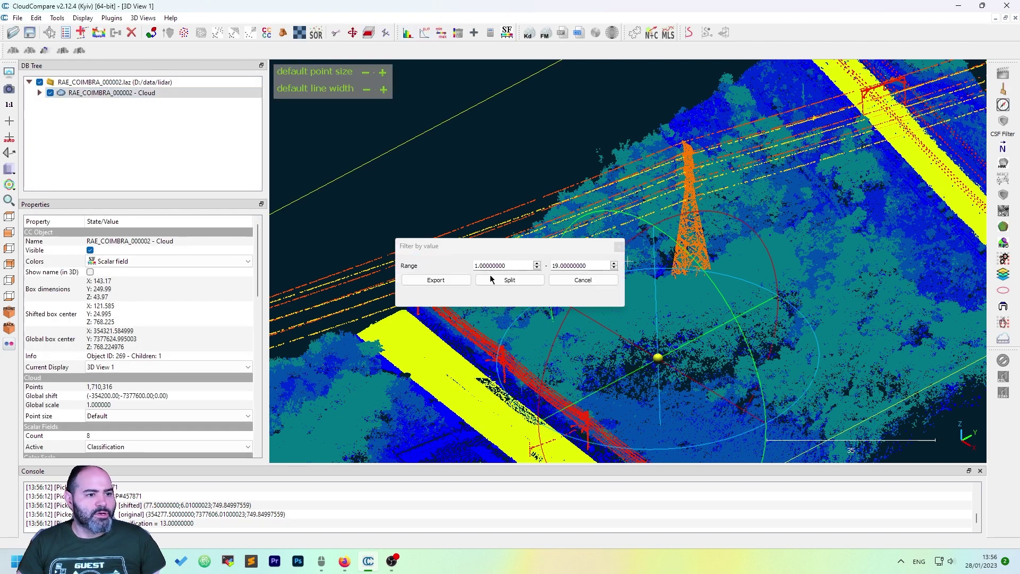
pyautogui.click(478, 266)
pyautogui.write('3')
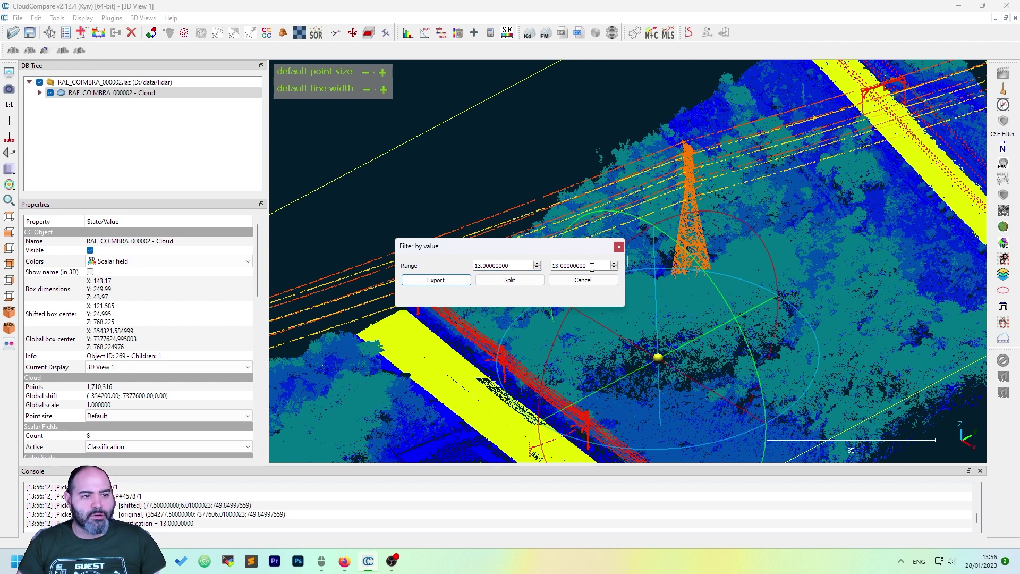
pyautogui.click(513, 280)
# - Check the Cloud.extract cloud by toggling its visibility, and rename it roads
pyautogui.click(104, 101)
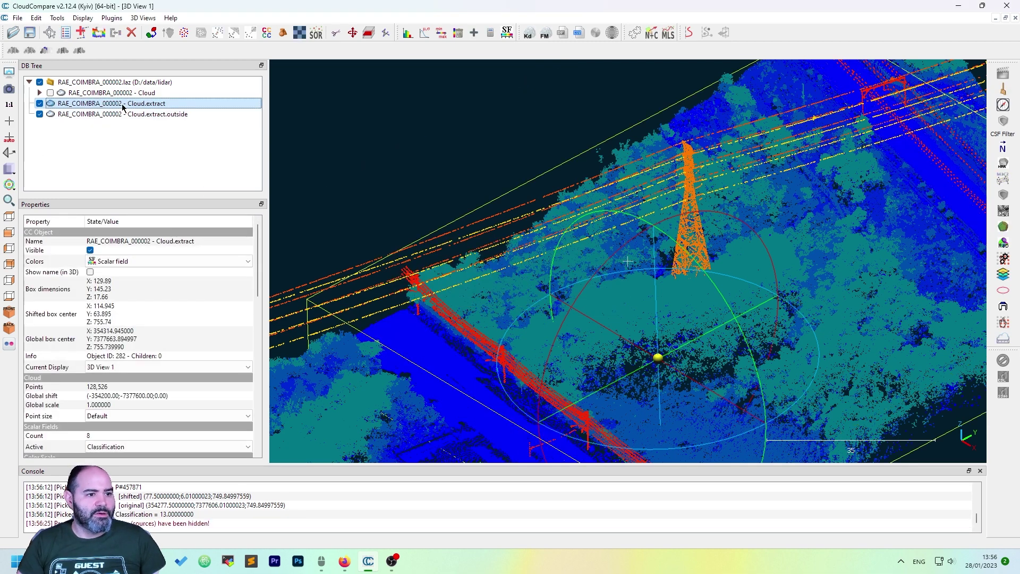
pyautogui.click(41, 106)
pyautogui.click(40, 106)
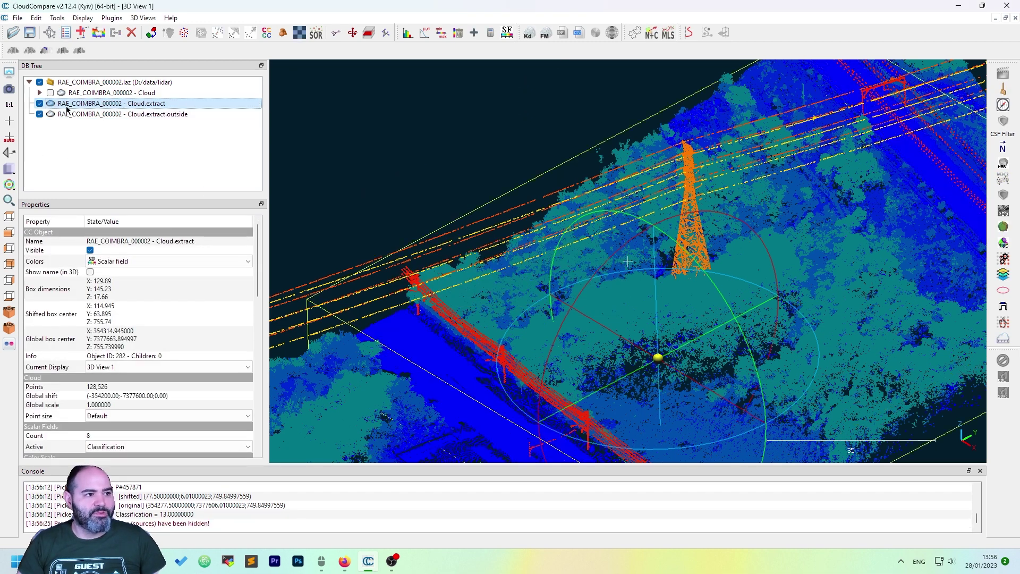
pyautogui.doubleClick(159, 103)
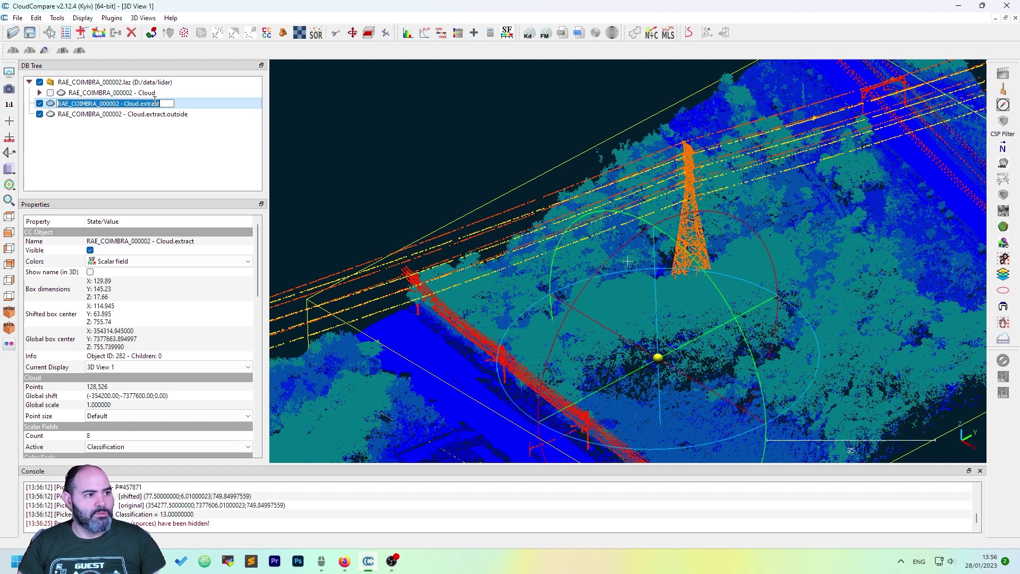
pyautogui.write('roads')
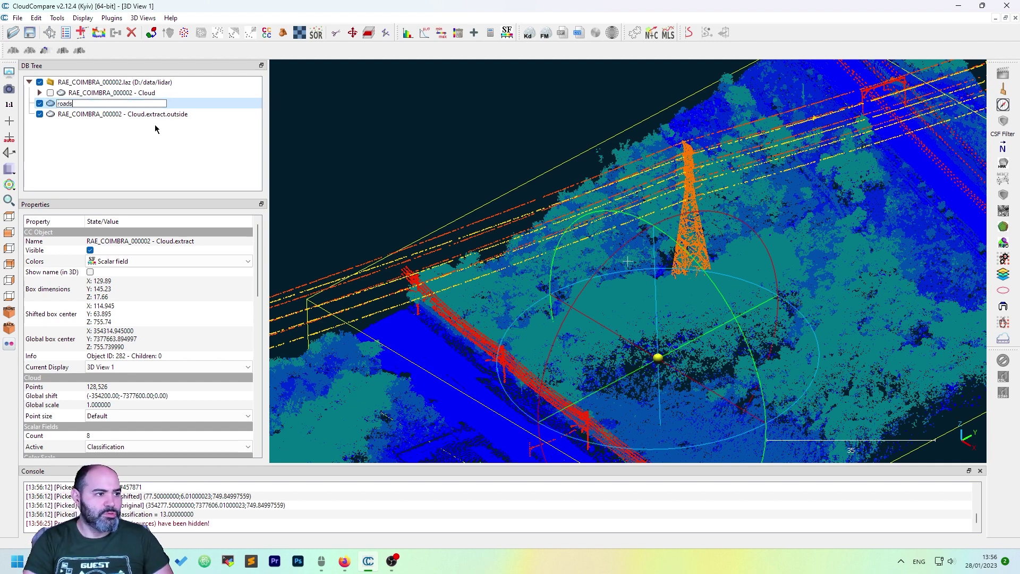
pyautogui.press('Return')
# - Split the Cloud.extract.outside cloud by classification value using the range 18 to 18
pyautogui.click(154, 115)
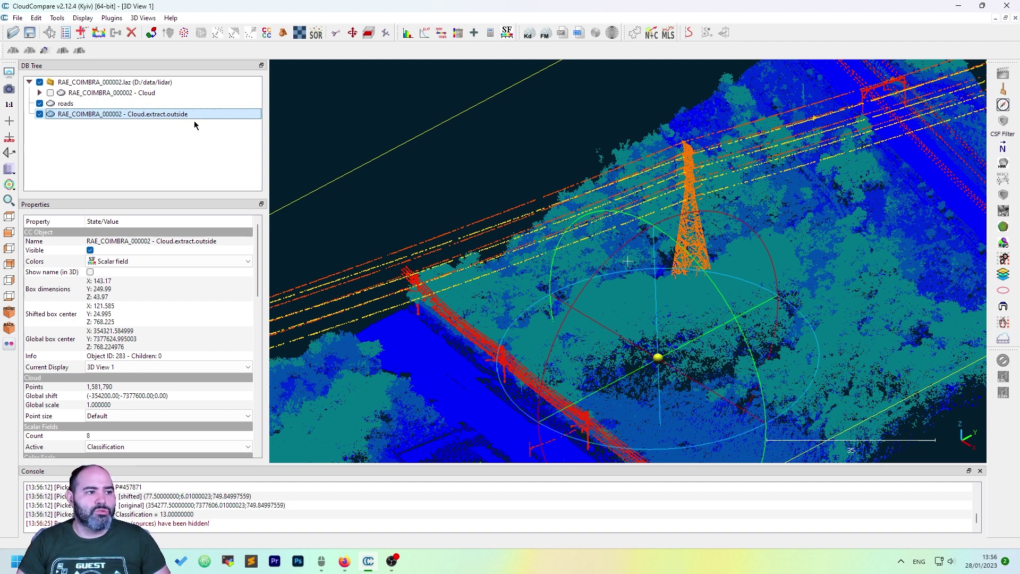
pyautogui.click(441, 33)
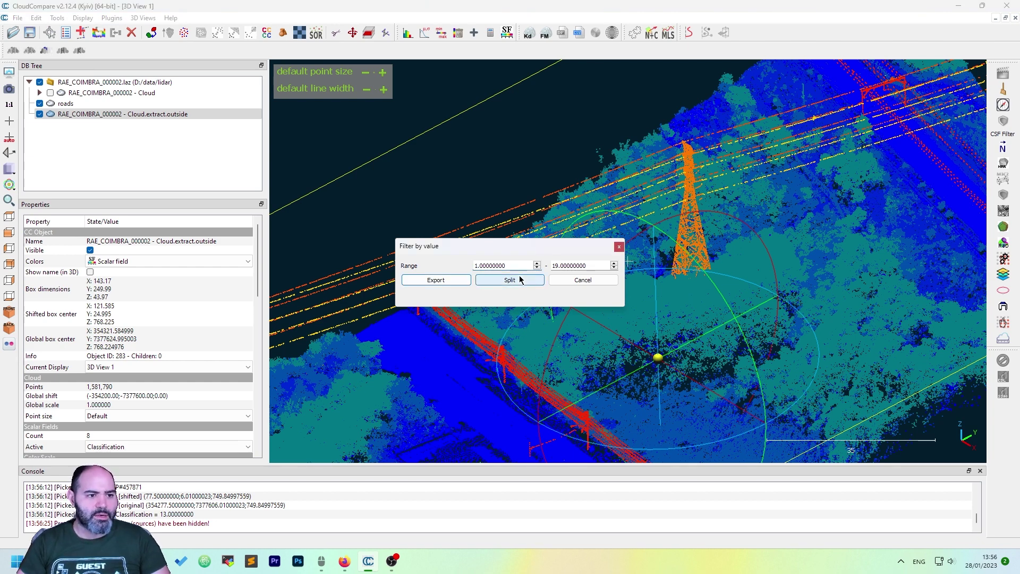
pyautogui.write('8')
pyautogui.click(551, 267)
pyautogui.write('8')
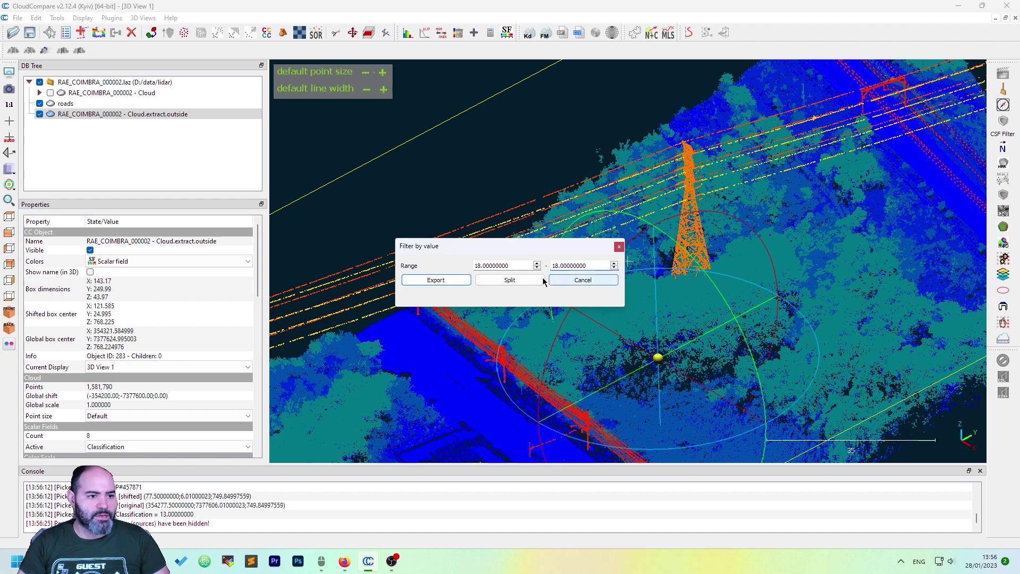
pyautogui.click(510, 280)
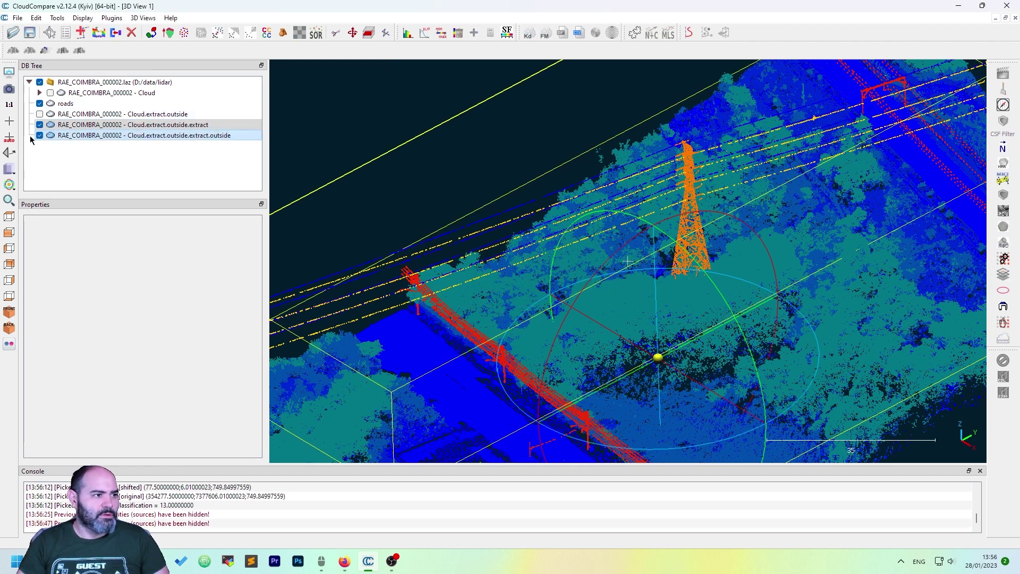
# - Hide the Cloud.extract.outside.extract.outside cloud and rename the Cloud.extract.outside.extract cloud wires
pyautogui.click(39, 135)
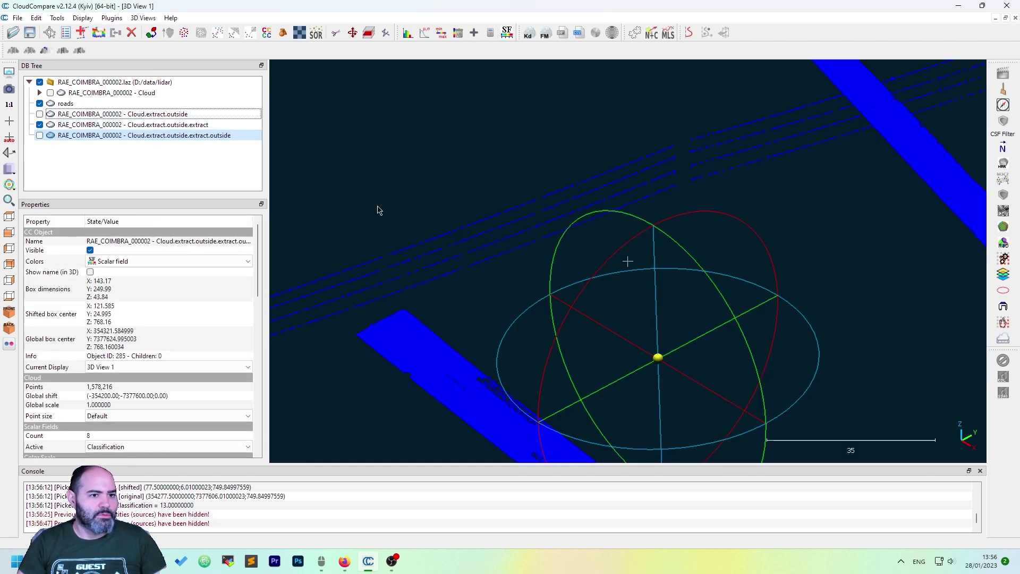
pyautogui.moveTo(518, 269)
pyautogui.mouseDown()
pyautogui.moveTo(523, 251)
pyautogui.moveTo(525, 262)
pyautogui.mouseUp()
pyautogui.moveTo(511, 319); pyautogui.dragTo(590, 257)
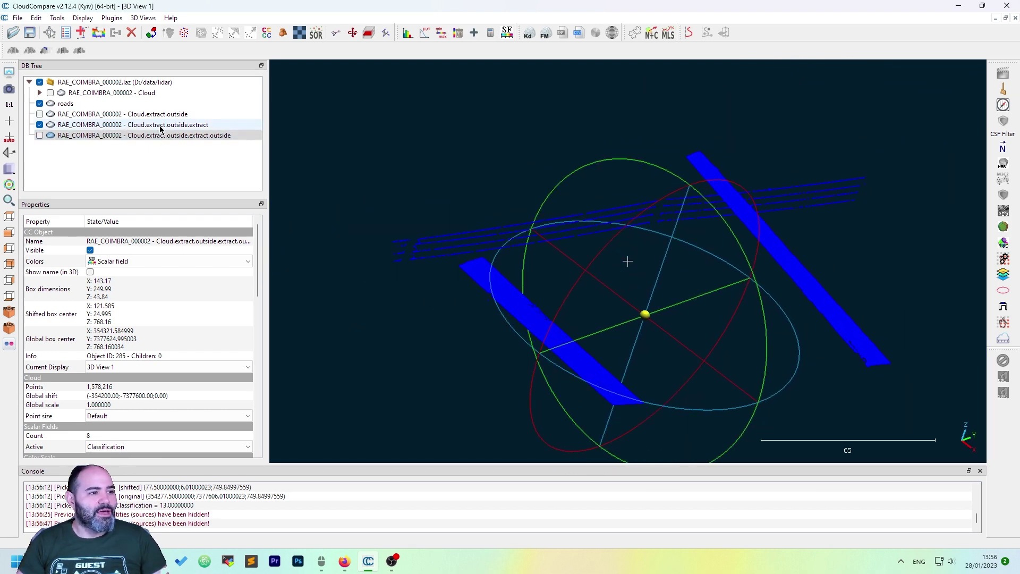
pyautogui.click(140, 126)
pyautogui.doubleClick(79, 126)
pyautogui.write('wires')
pyautogui.press('Return')
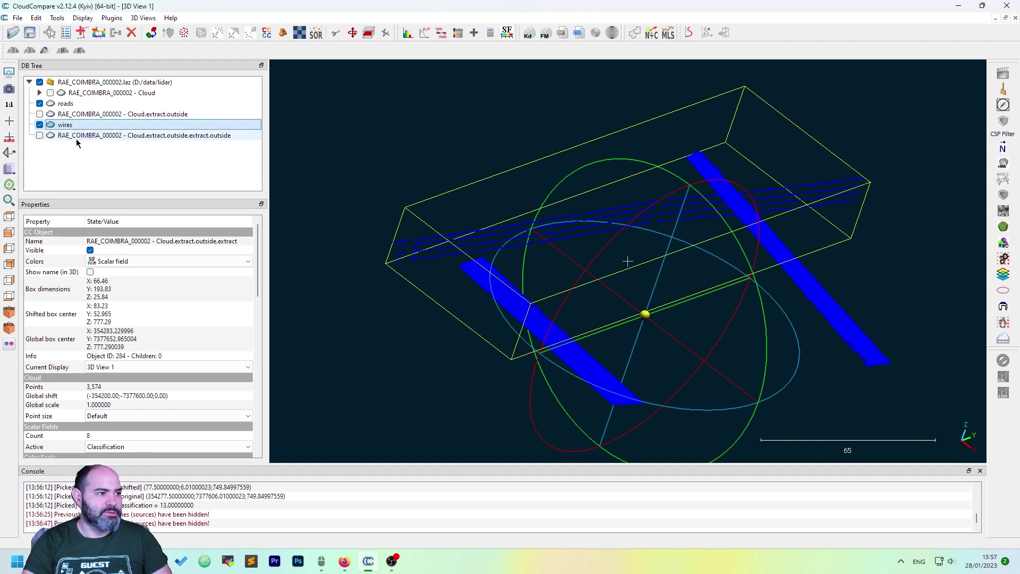
# - Try to reorder the wires and roads clouds in the DB tree to bring them together
pyautogui.moveTo(60, 123); pyautogui.dragTo(43, 150)
pyautogui.click(68, 107)
pyautogui.moveTo(74, 114); pyautogui.dragTo(33, 143)
pyautogui.rightClick(67, 114)
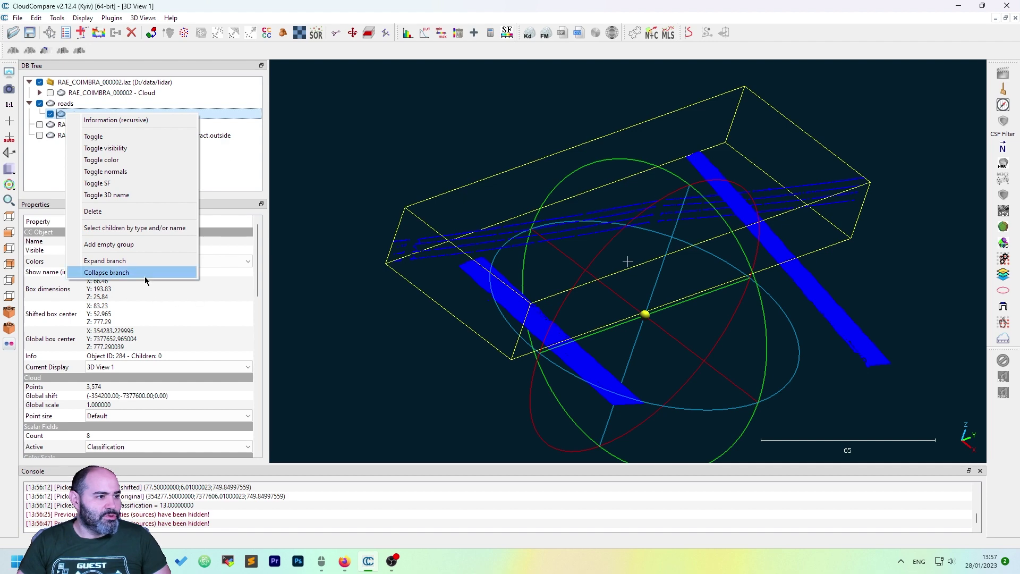
pyautogui.click(253, 193)
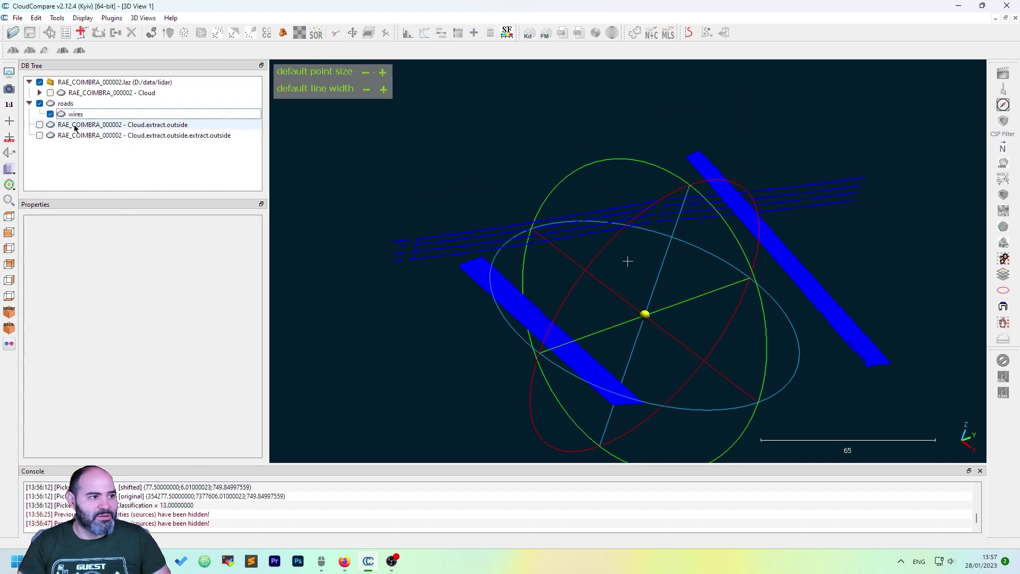
pyautogui.click(105, 114)
pyautogui.click(65, 103)
pyautogui.click(76, 114)
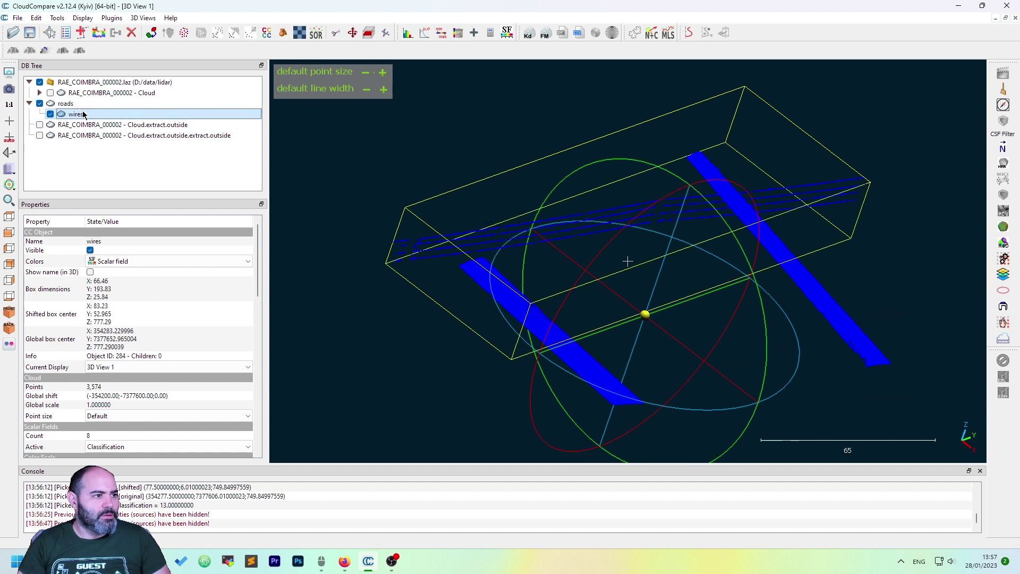
pyautogui.moveTo(77, 115); pyautogui.dragTo(91, 149)
# - Add an empty group to the DB tree and move the wires and roads clouds into it
pyautogui.rightClick(99, 168)
pyautogui.click(109, 170)
pyautogui.moveTo(76, 113); pyautogui.dragTo(61, 146)
pyautogui.click(66, 105)
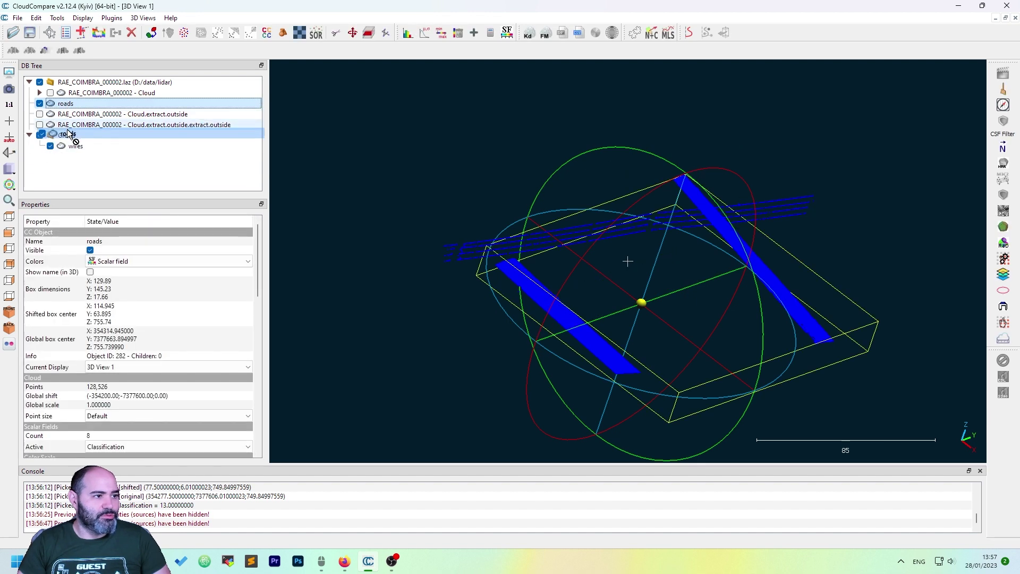
pyautogui.moveTo(66, 104); pyautogui.dragTo(65, 139)
pyautogui.click(68, 126)
pyautogui.click(79, 145)
pyautogui.click(89, 137)
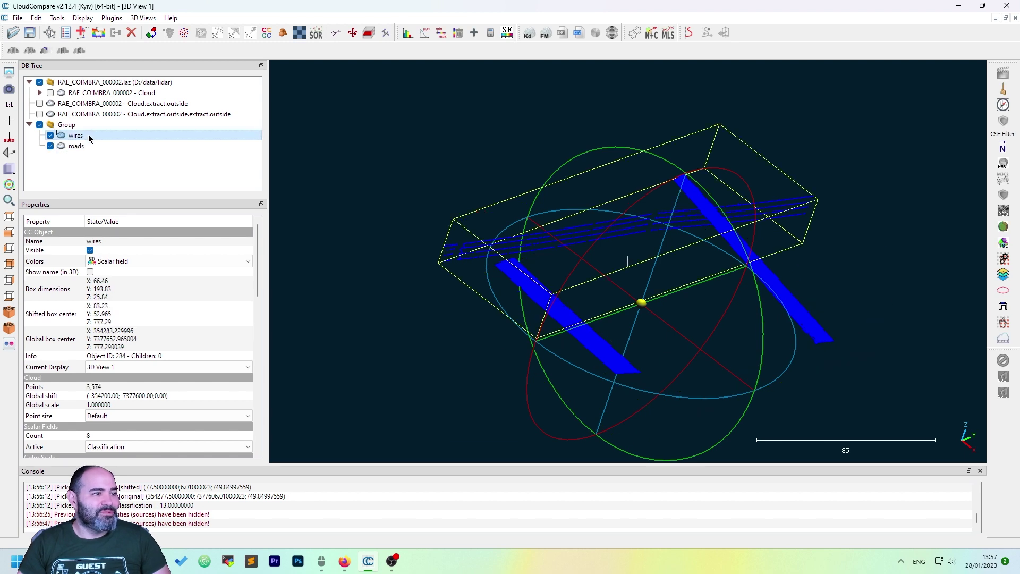
# - Merge the wires and roads clouds without generating a scalar field with the original cloud index
pyautogui.keyDown('ctrl'); pyautogui.click(89, 146); pyautogui.keyUp('ctrl')
pyautogui.moveTo(579, 325); pyautogui.dragTo(584, 277)
pyautogui.click(90, 136)
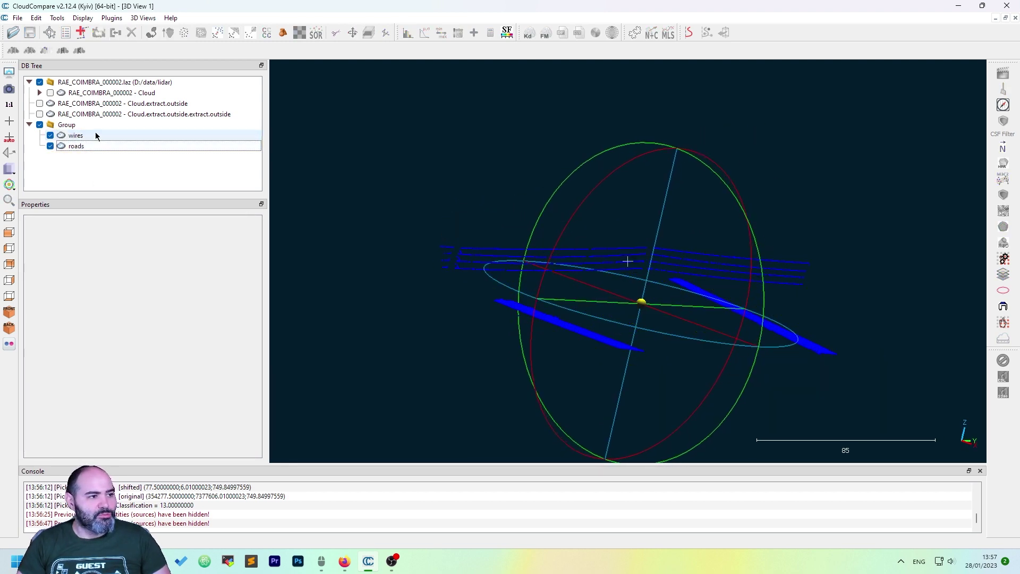
pyautogui.keyDown('ctrl'); pyautogui.click(125, 147); pyautogui.keyUp('ctrl')
pyautogui.moveTo(686, 290); pyautogui.dragTo(660, 416)
pyautogui.moveTo(691, 241); pyautogui.dragTo(479, 239)
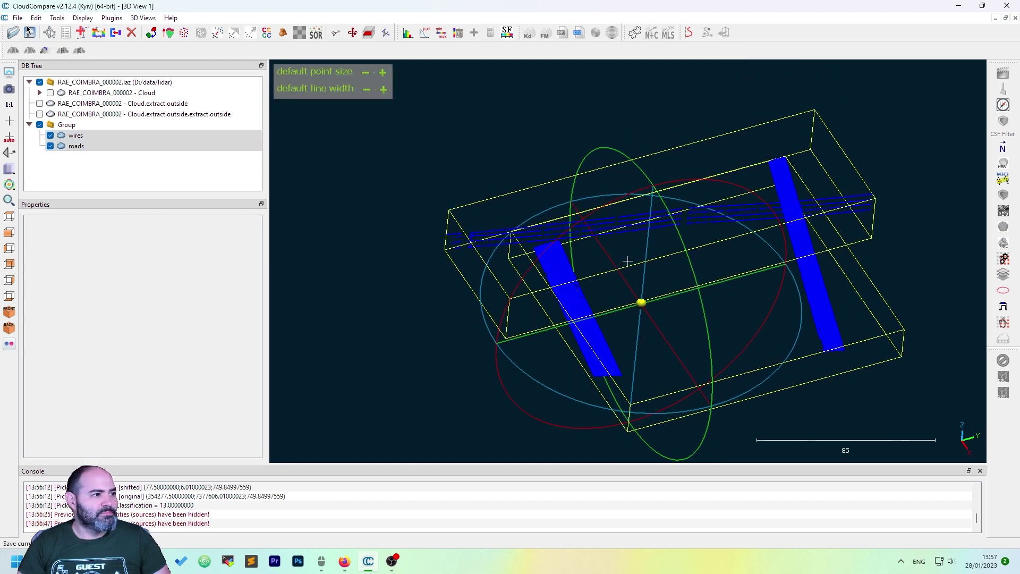
pyautogui.click(33, 18)
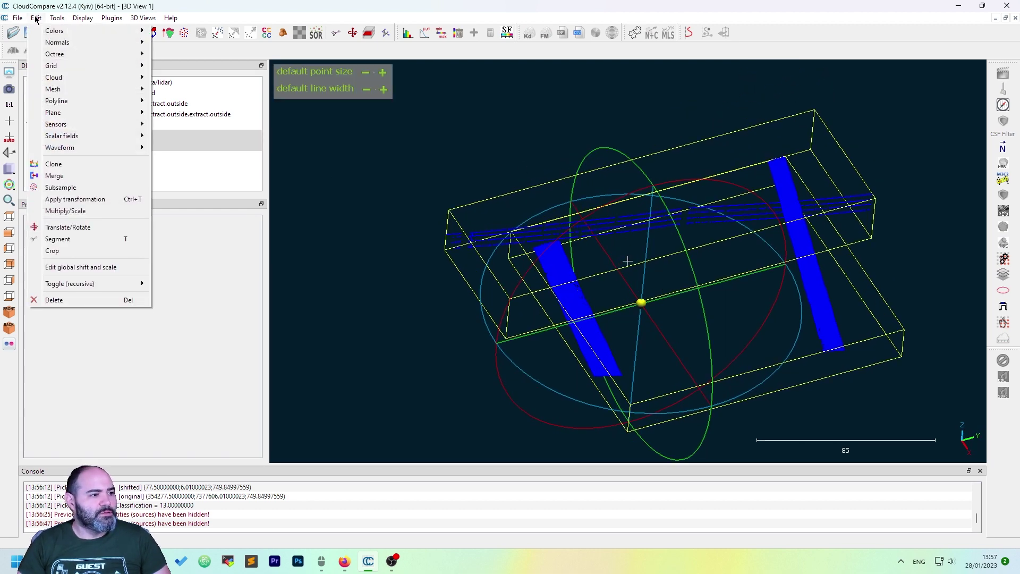
pyautogui.click(109, 176)
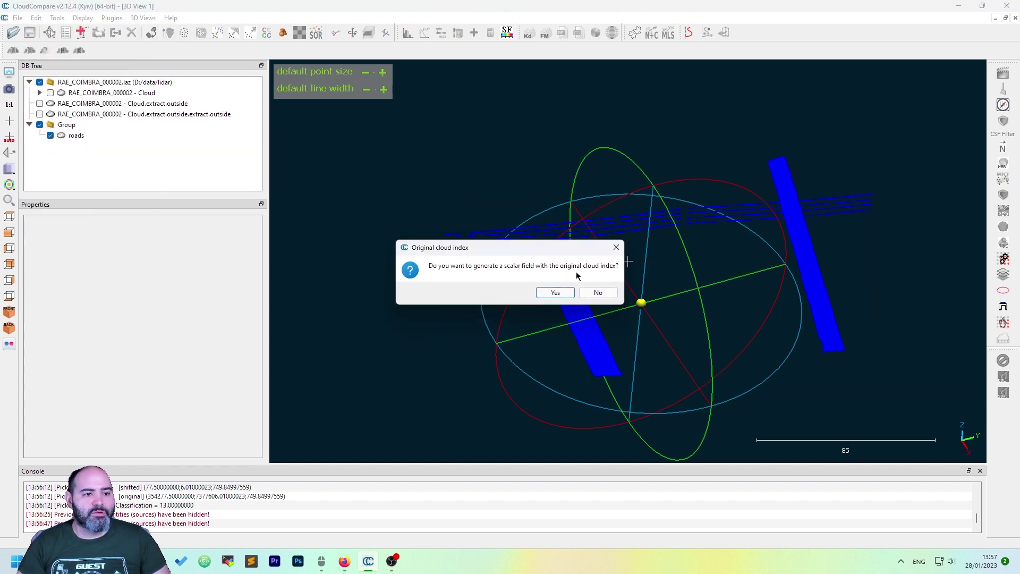
pyautogui.click(599, 292)
# - Examine the merged wires and roads cloud from several viewing angles
pyautogui.moveTo(504, 298); pyautogui.dragTo(688, 303)
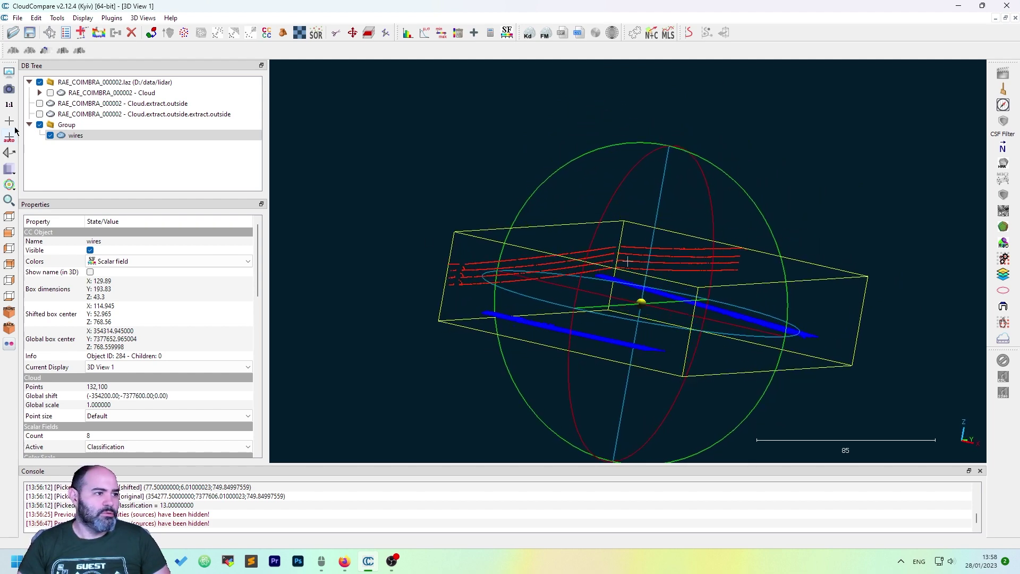
pyautogui.click(203, 142)
pyautogui.moveTo(629, 237); pyautogui.dragTo(626, 320)
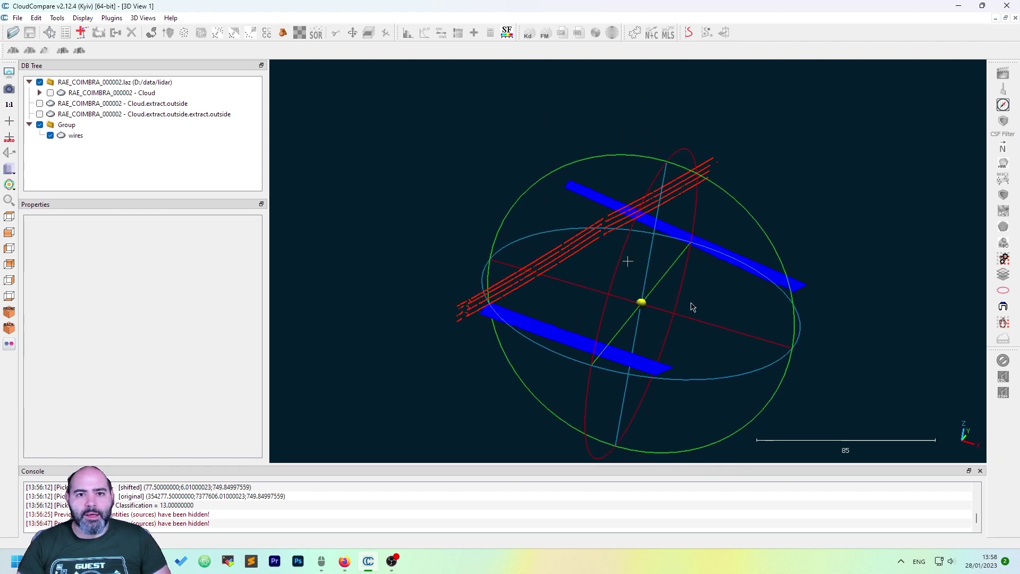